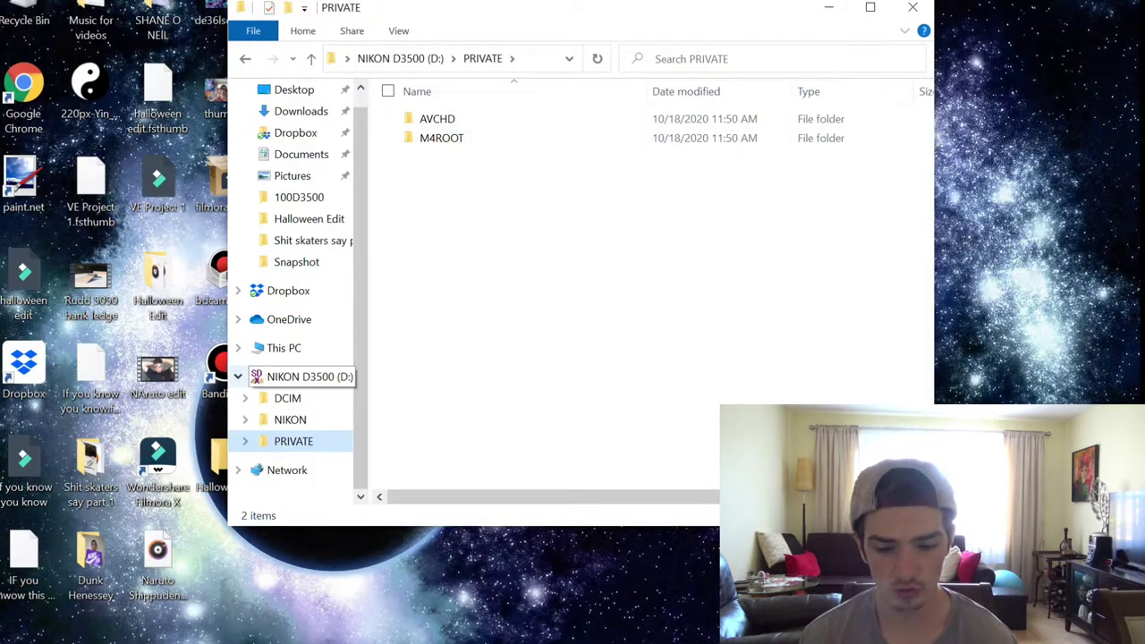
Step: Open the 100D3500 folder inside DCIM on the NIKON D3500 card and browse its clips
click(287, 398)
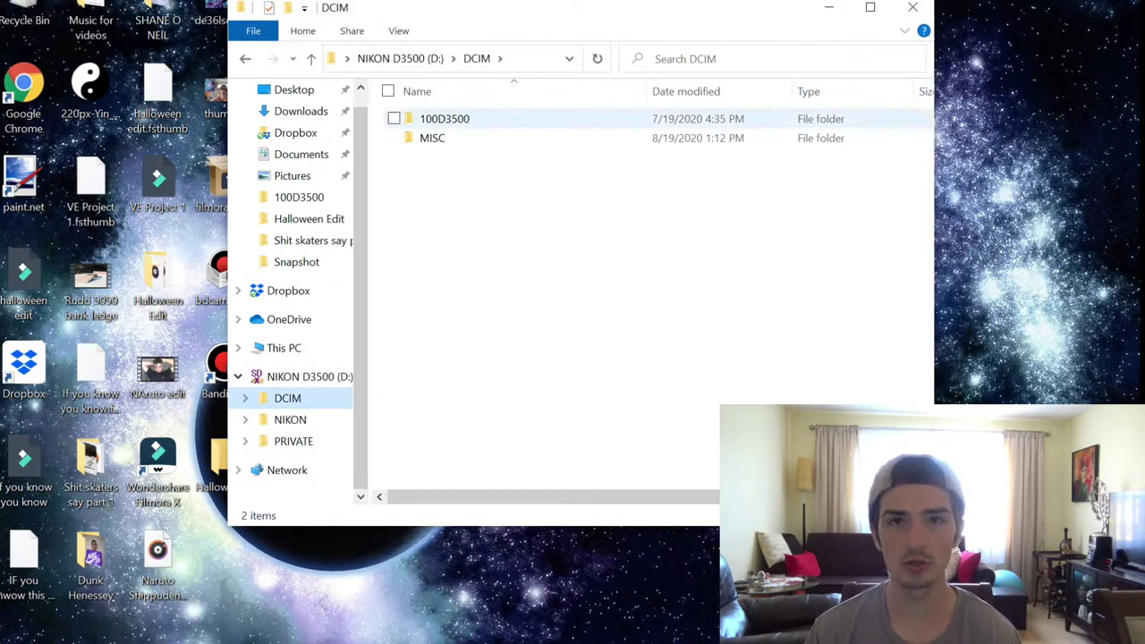
double_click(438, 118)
scroll(644, 394, down, 1)
scroll(644, 393, down, 2)
scroll(644, 393, up, 1)
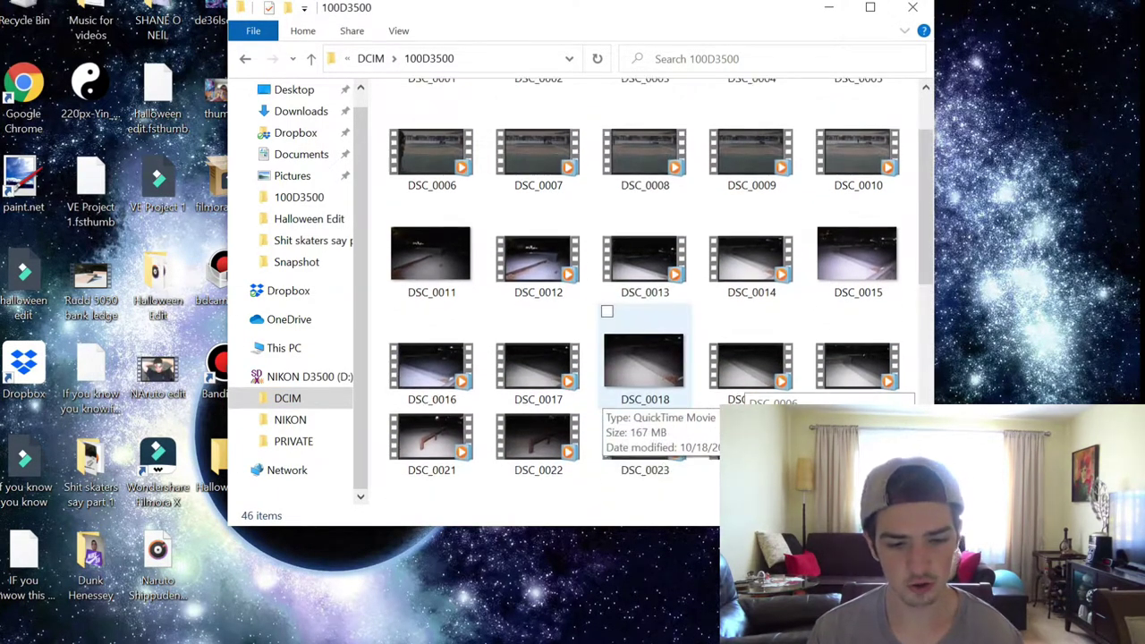
Step: Play clip DSC_0012 and skip ahead to review the final seconds of the footage
click(537, 259)
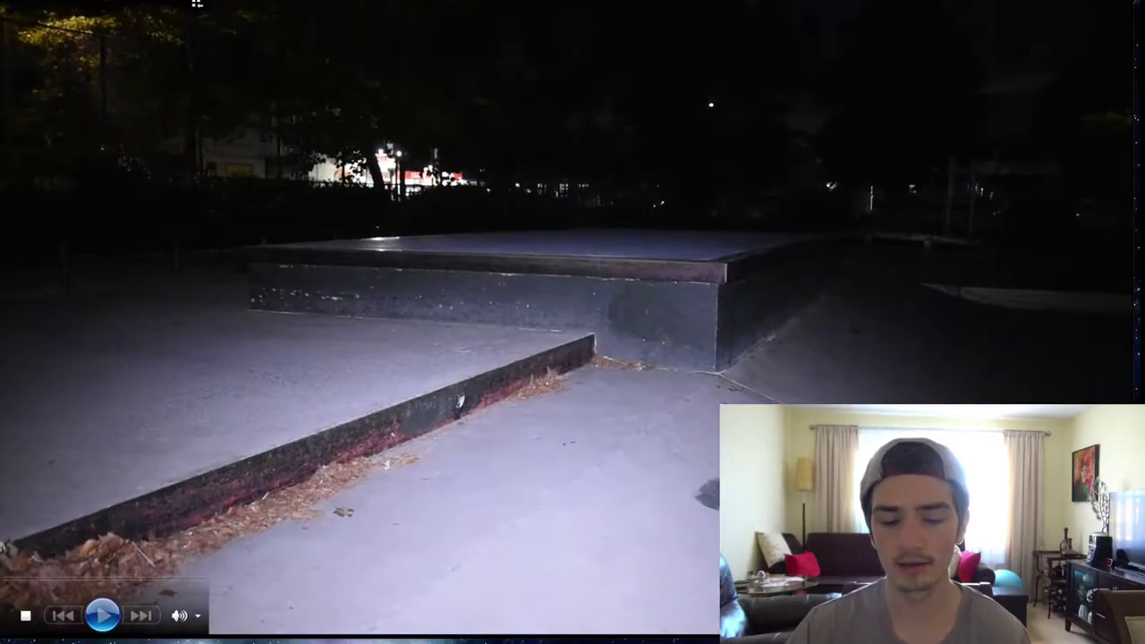
key(space)
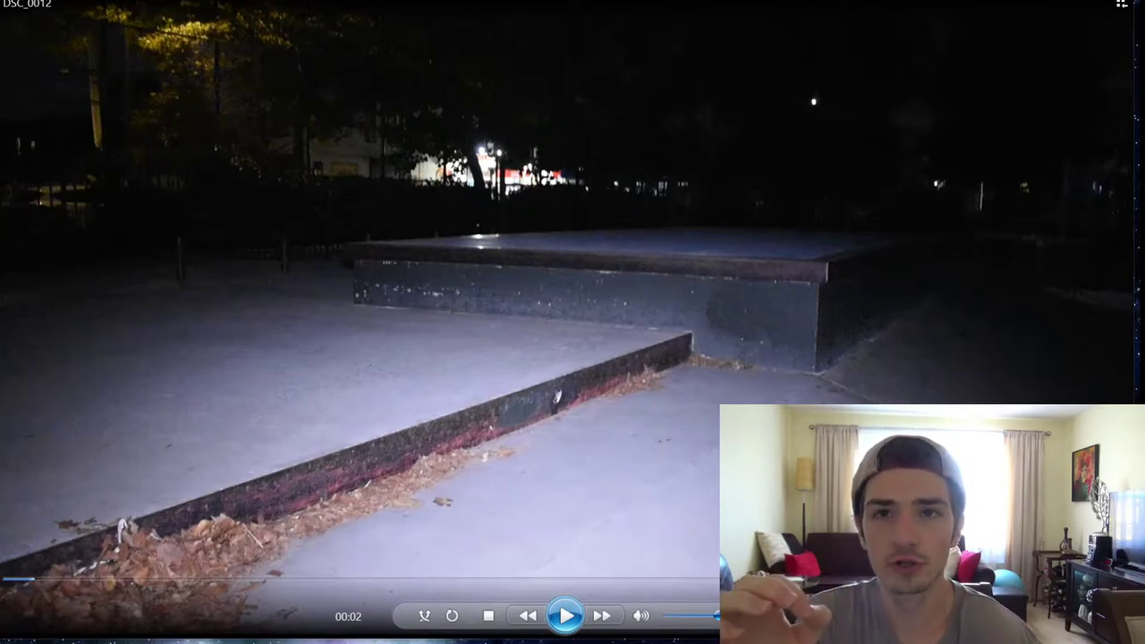
click(588, 579)
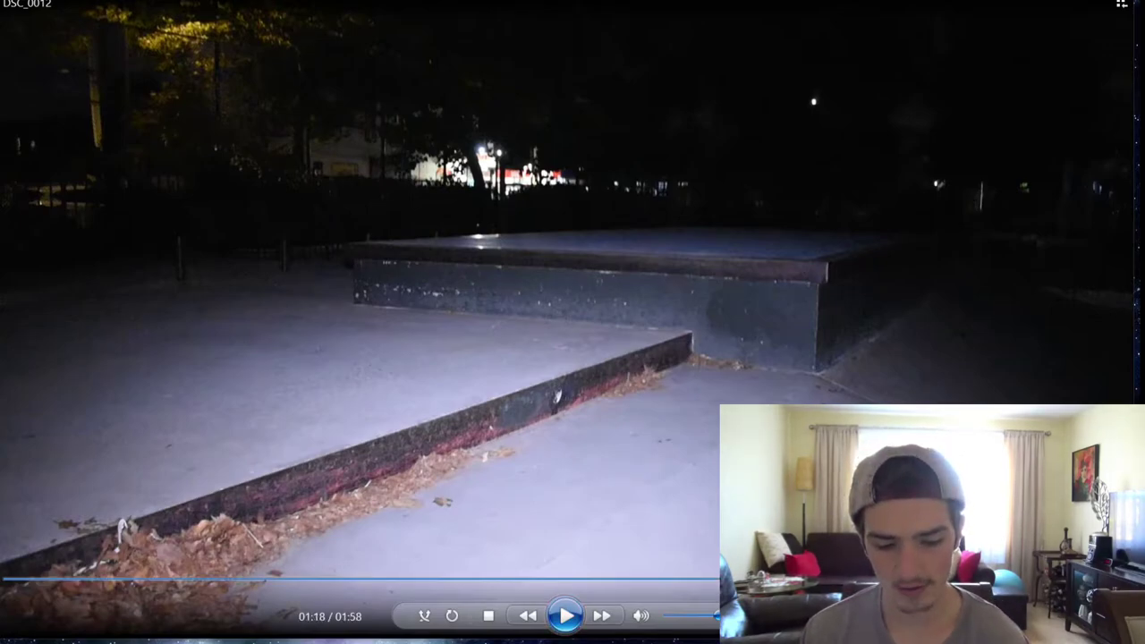
click(988, 578)
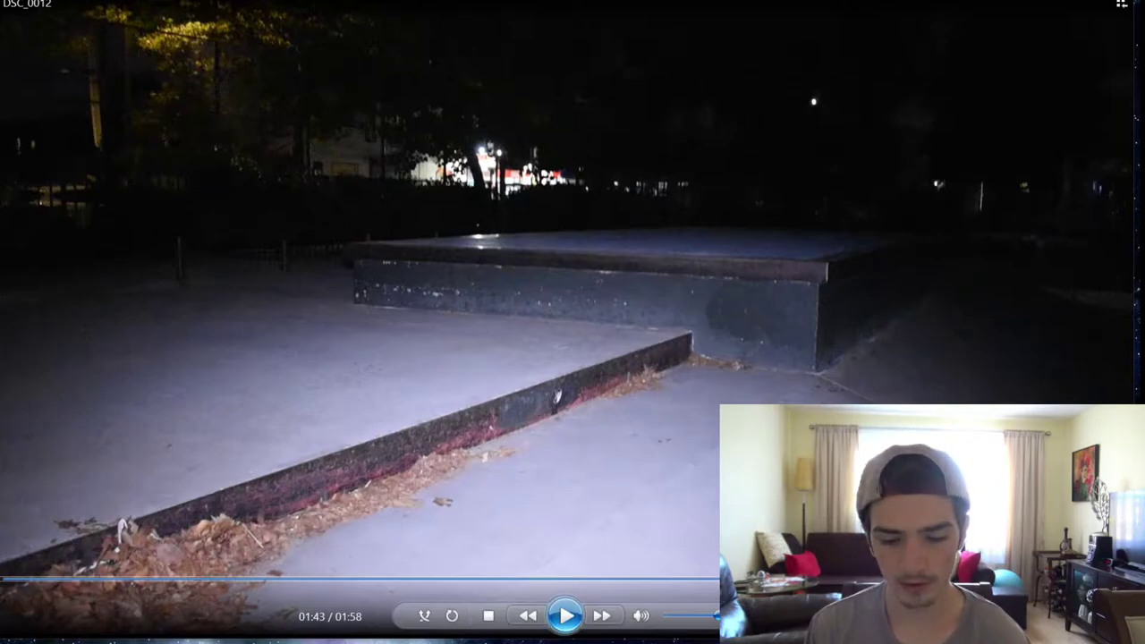
key(space)
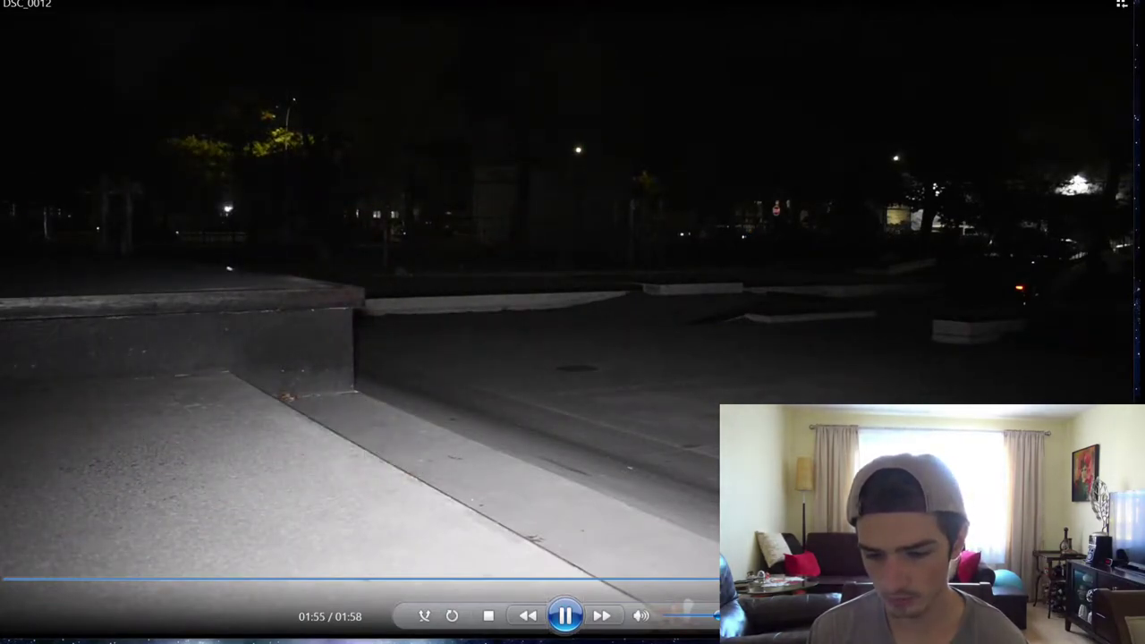
key(Left)
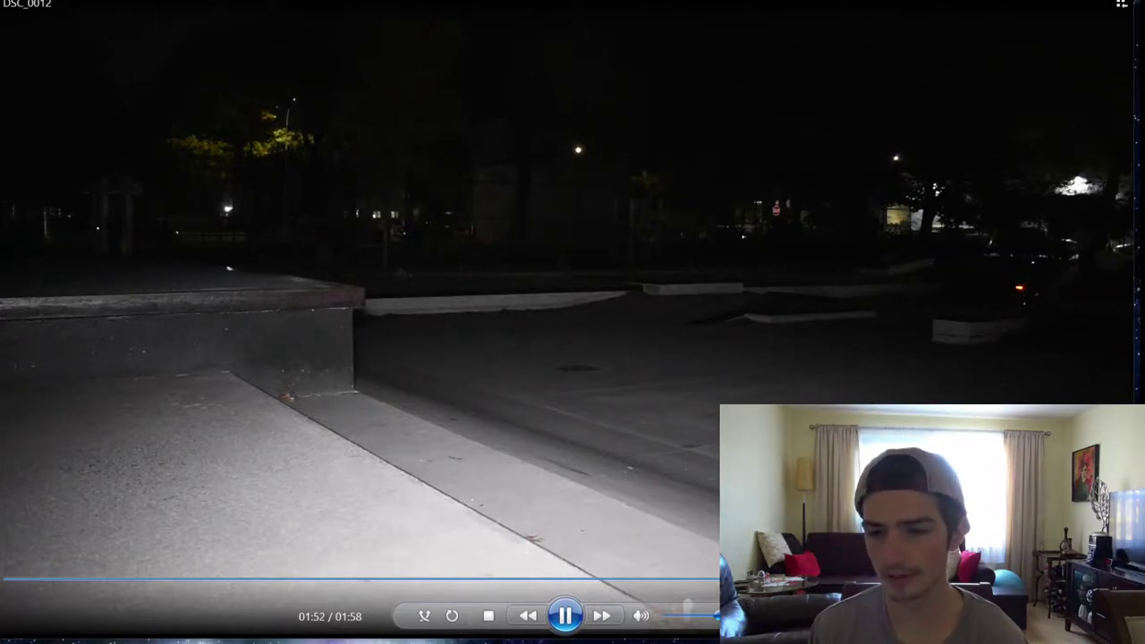
Step: Close the player and permanently delete DSC_0012 from the card
key(alt+F4)
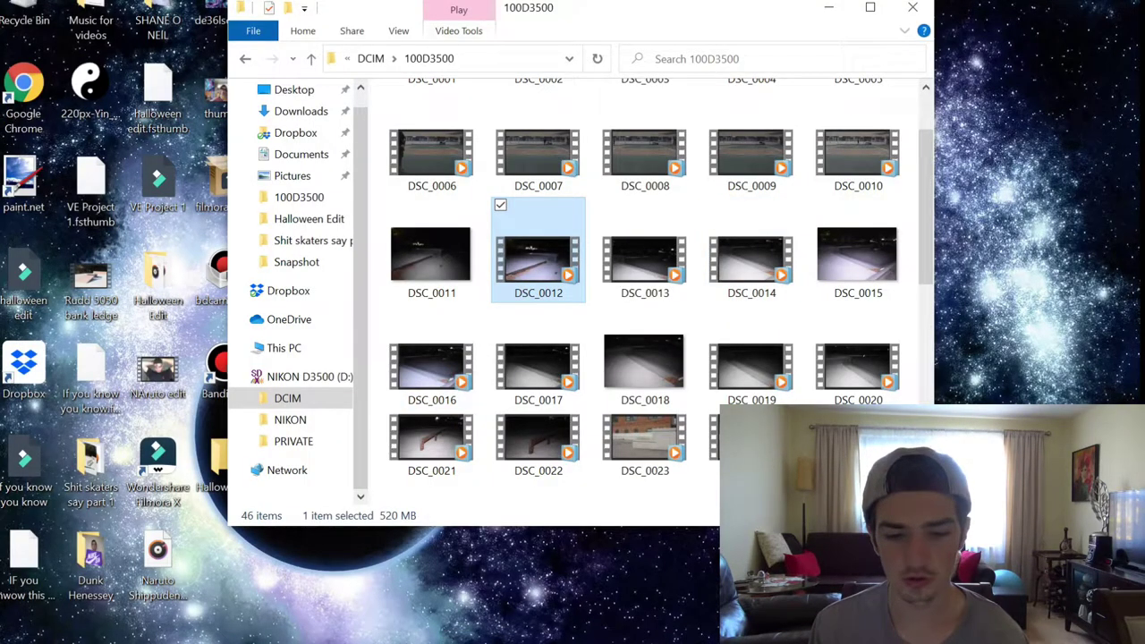
key(shift+Delete)
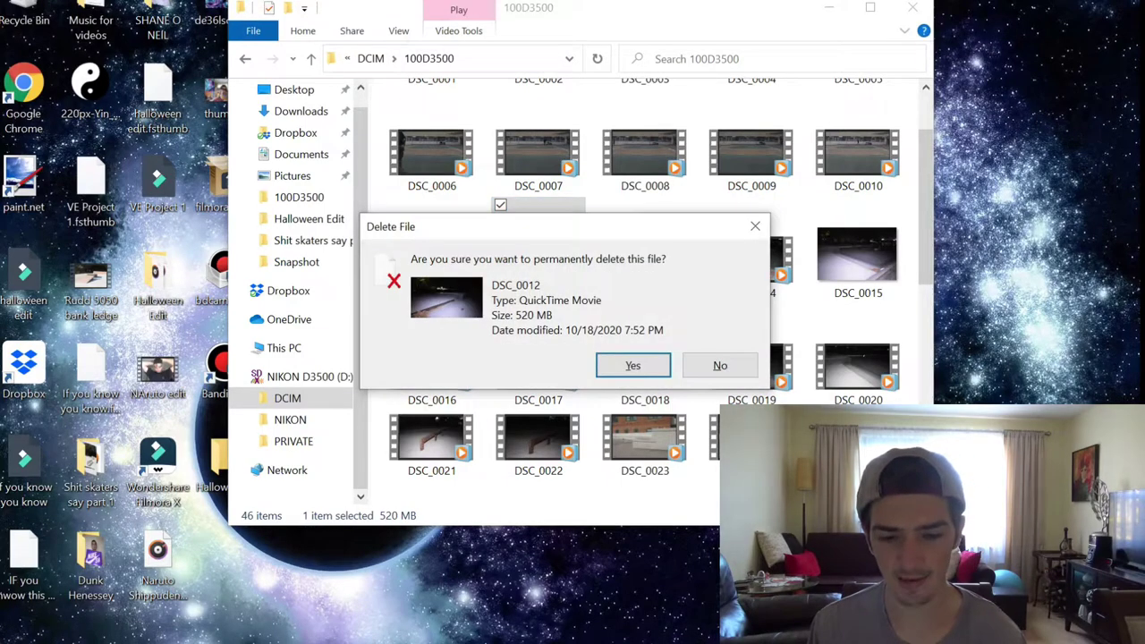
key(Return)
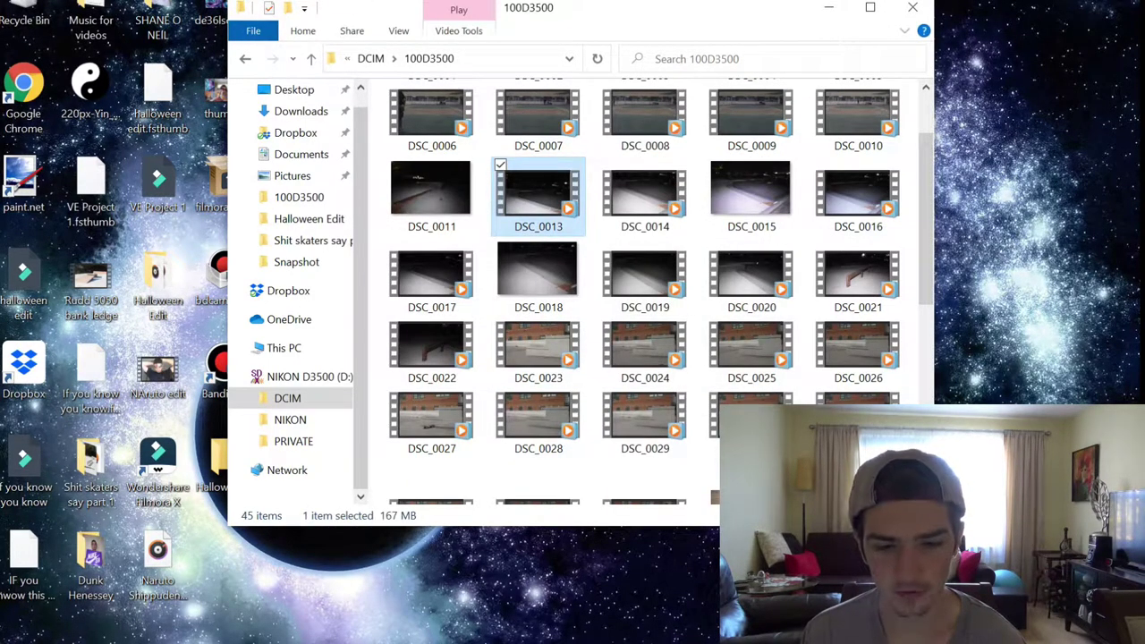
Step: Play clip DSC_0013 to review it, close the player and permanently delete the file
key(Return)
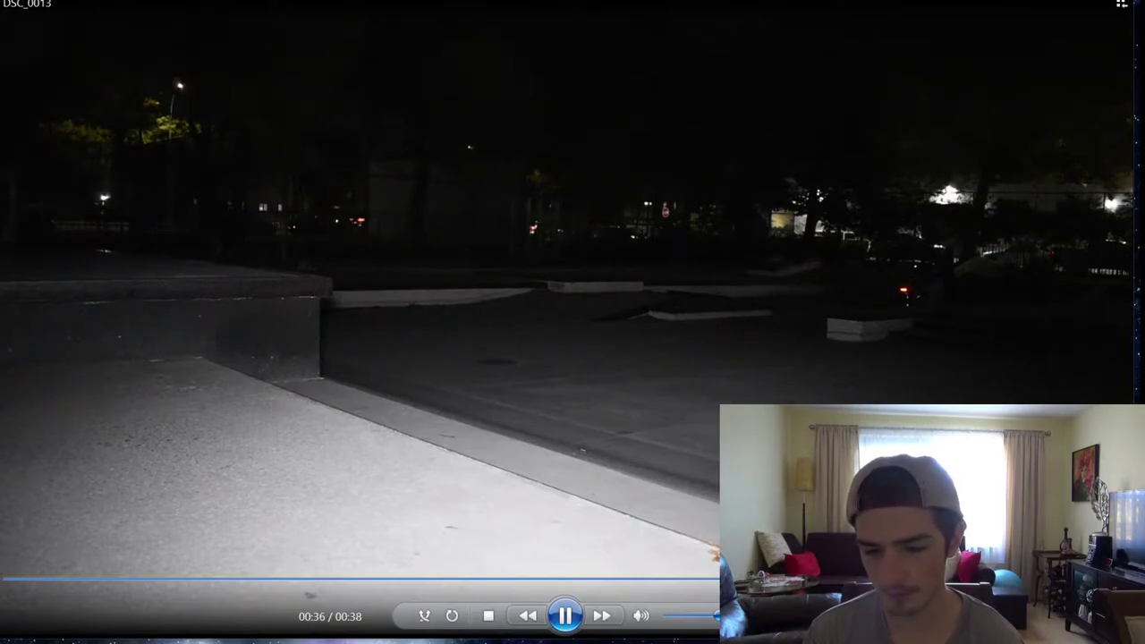
key(alt+F4)
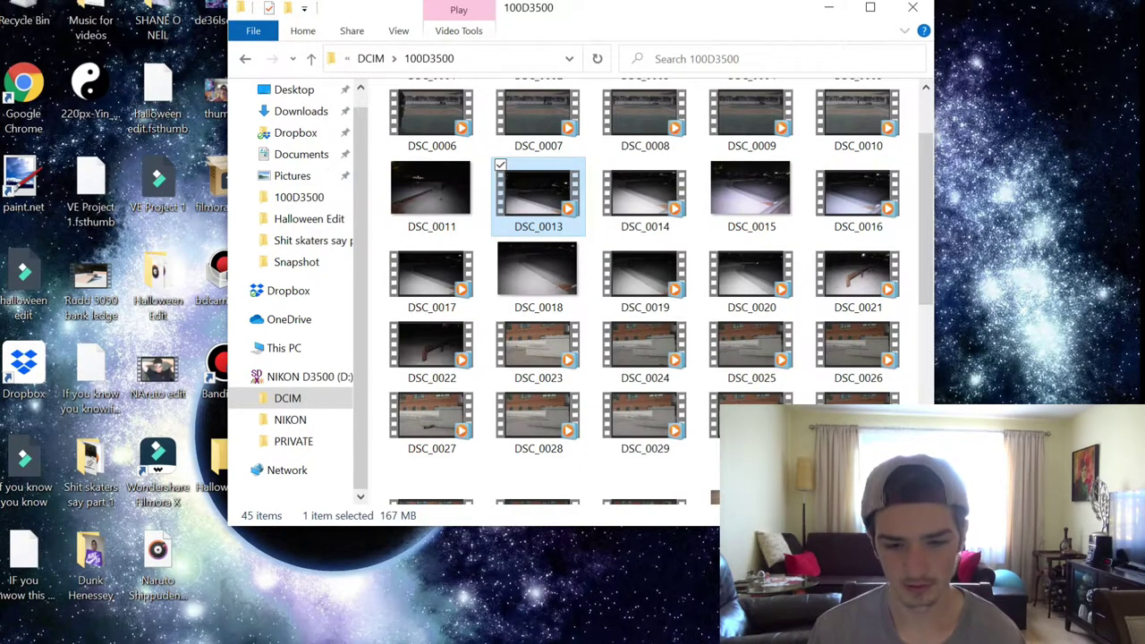
key(Delete)
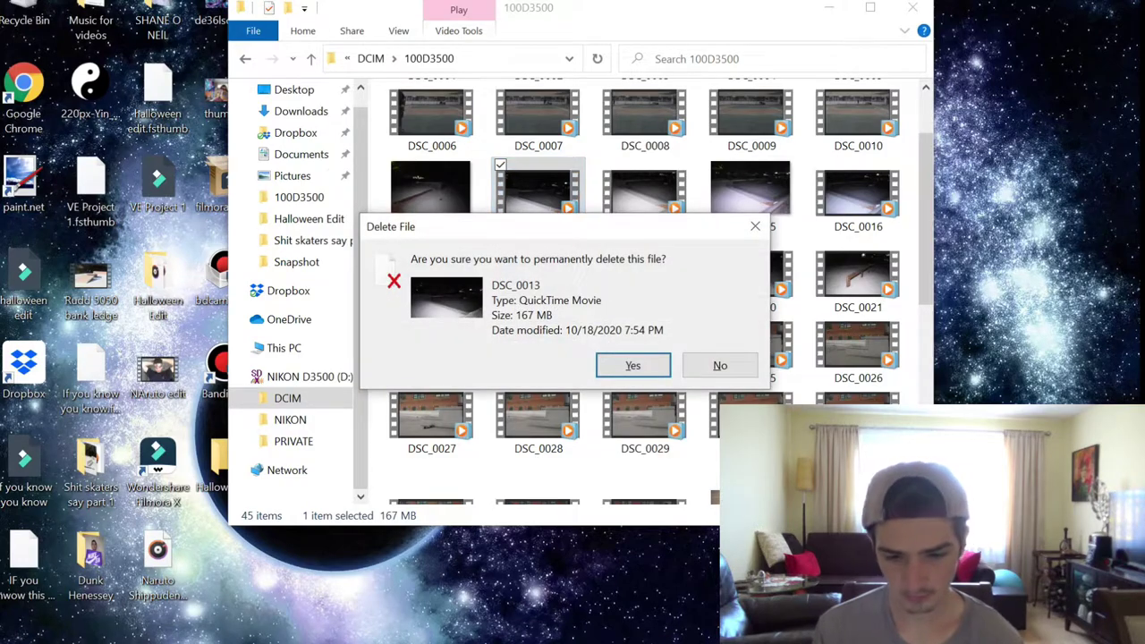
key(Return)
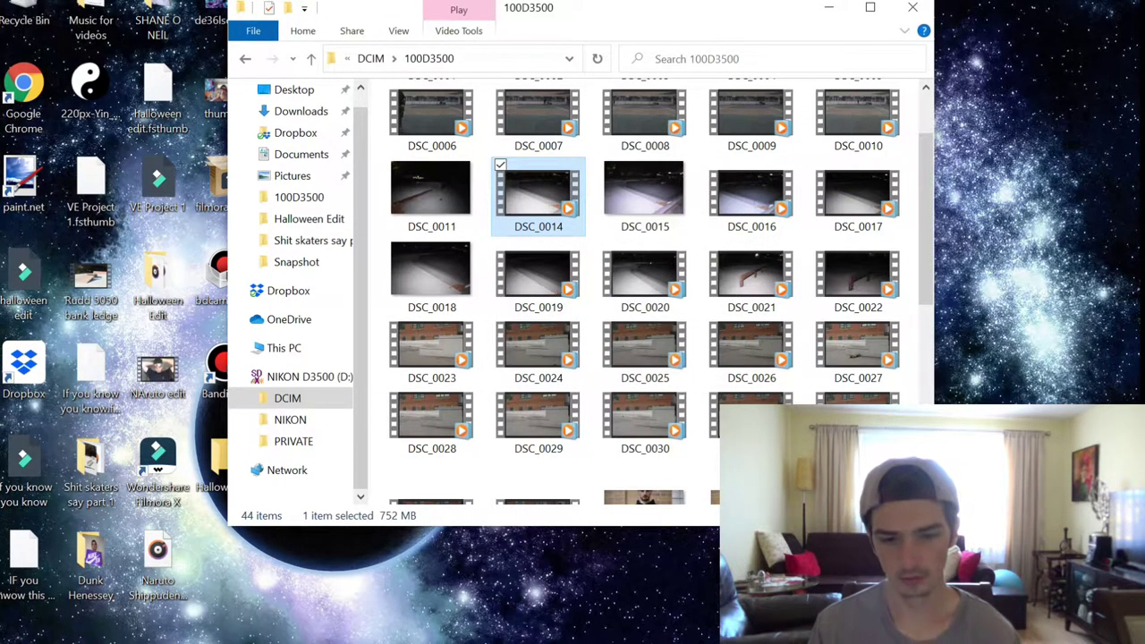
Step: Review clip DSC_0014, and copy clip DSC_0016 from the card into the Halloween 2 folder on the desktop
key(Return)
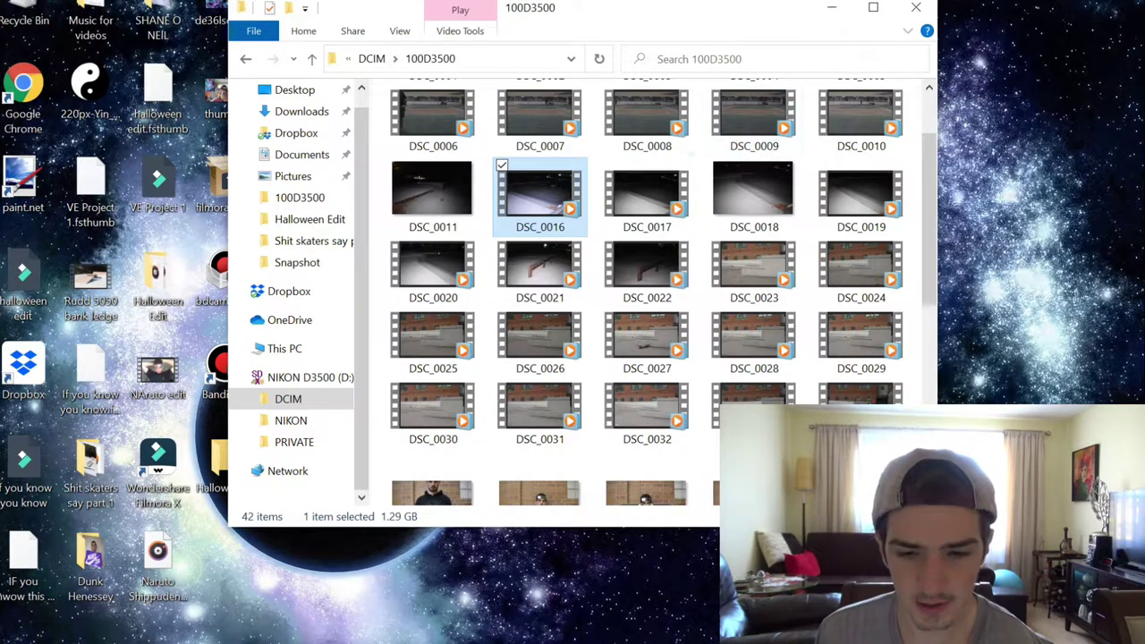
drag(662, 25, 827, 3)
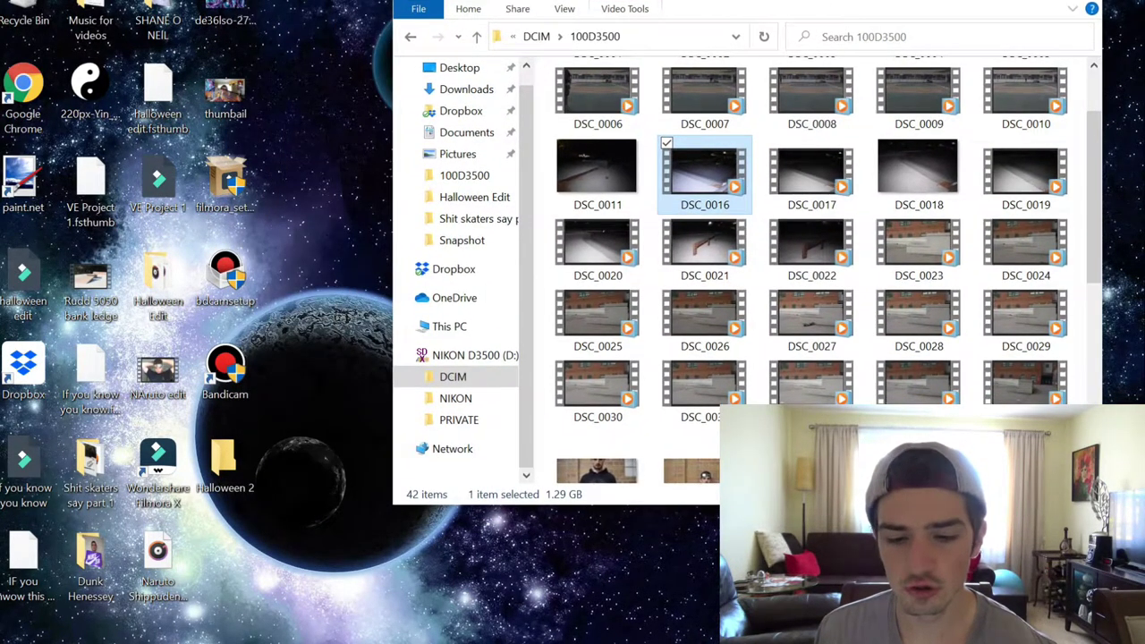
drag(705, 175, 225, 464)
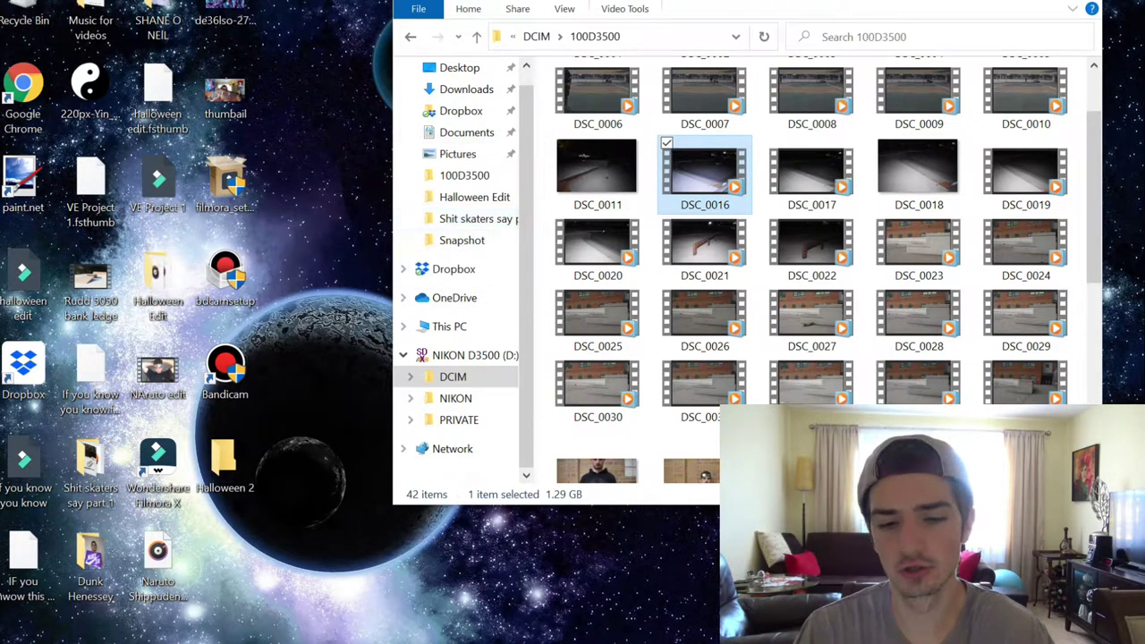
Step: Review clip DSC_0017 and photo DSC_0018, and permanently delete DSC_0018
double_click(811, 174)
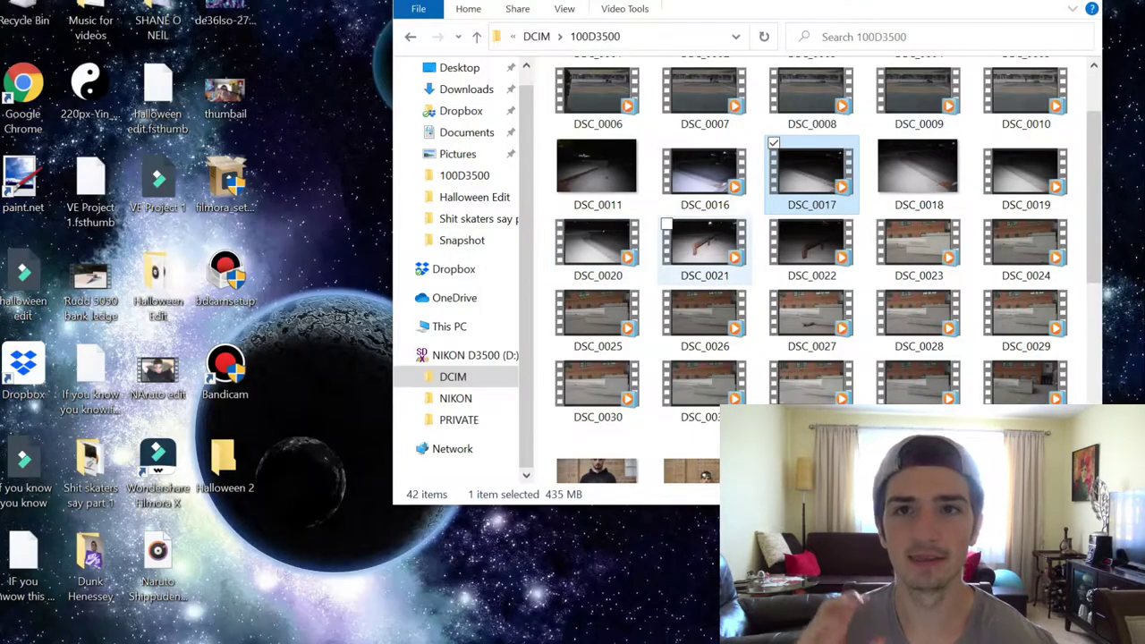
double_click(917, 174)
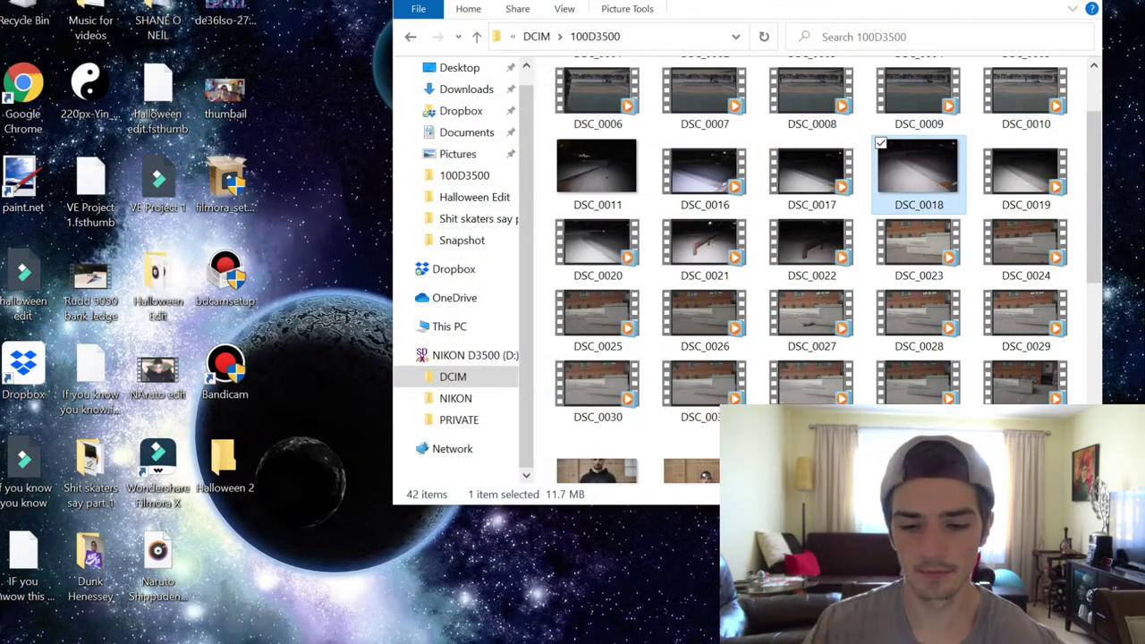
key(shift+Delete)
key(Return)
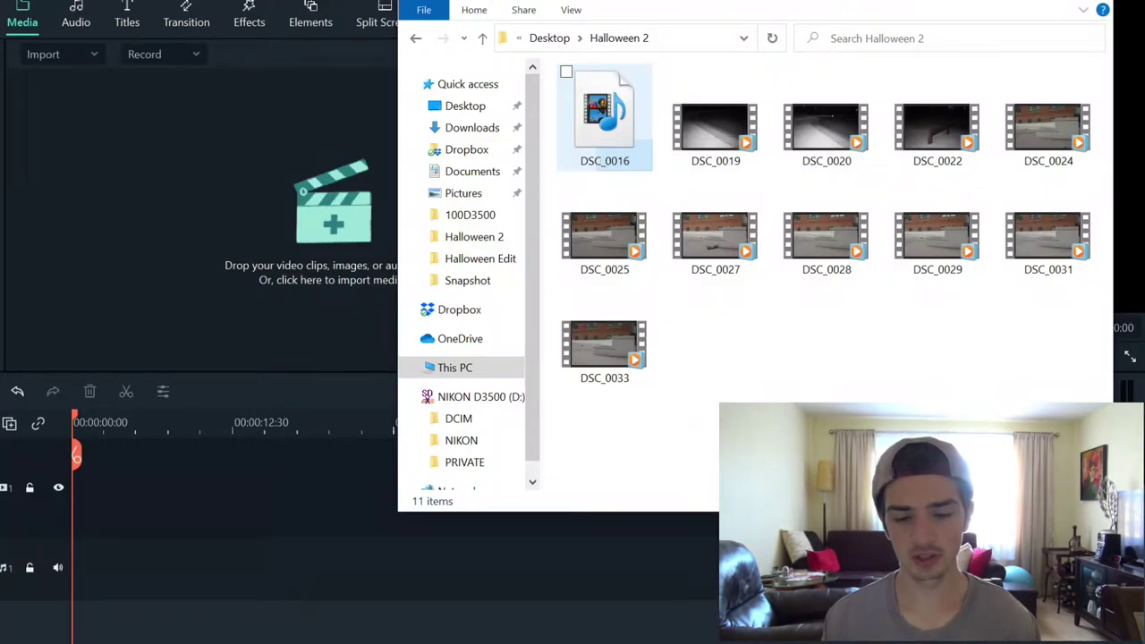
Step: Switch to Filmora, import DSC_0016 from the Halloween 2 folder and place it at the start of video track 1
click(604, 116)
drag(605, 116, 313, 188)
click(85, 121)
drag(85, 120, 76, 487)
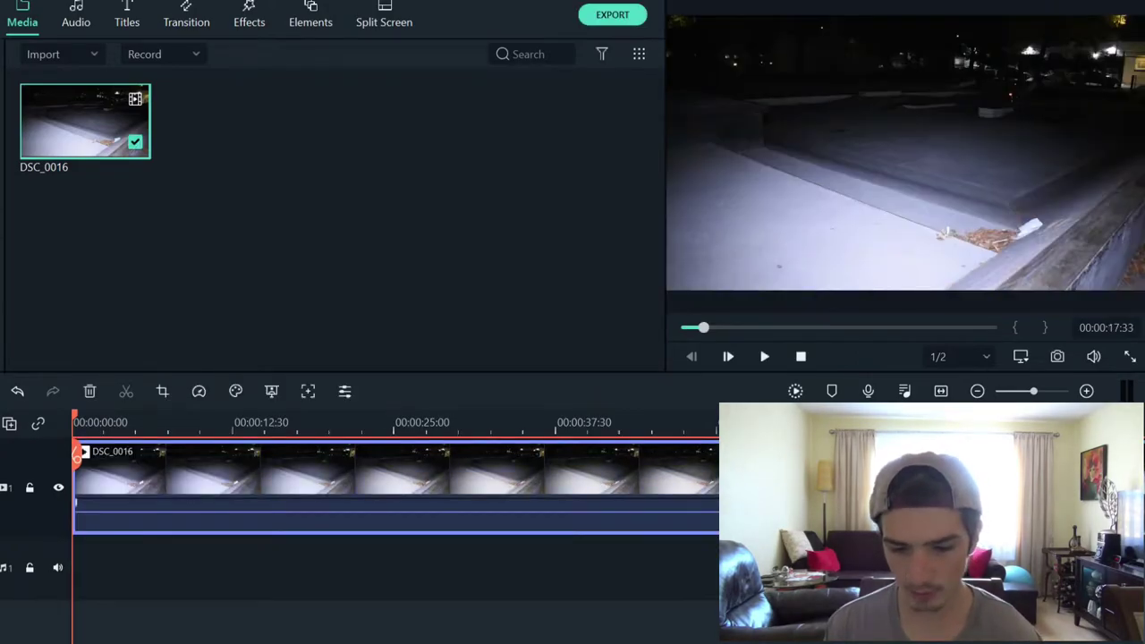
Step: Split DSC_0016 at 00:04:48:12 and delete the long segment before the cut
drag(1033, 391, 1015, 391)
click(451, 456)
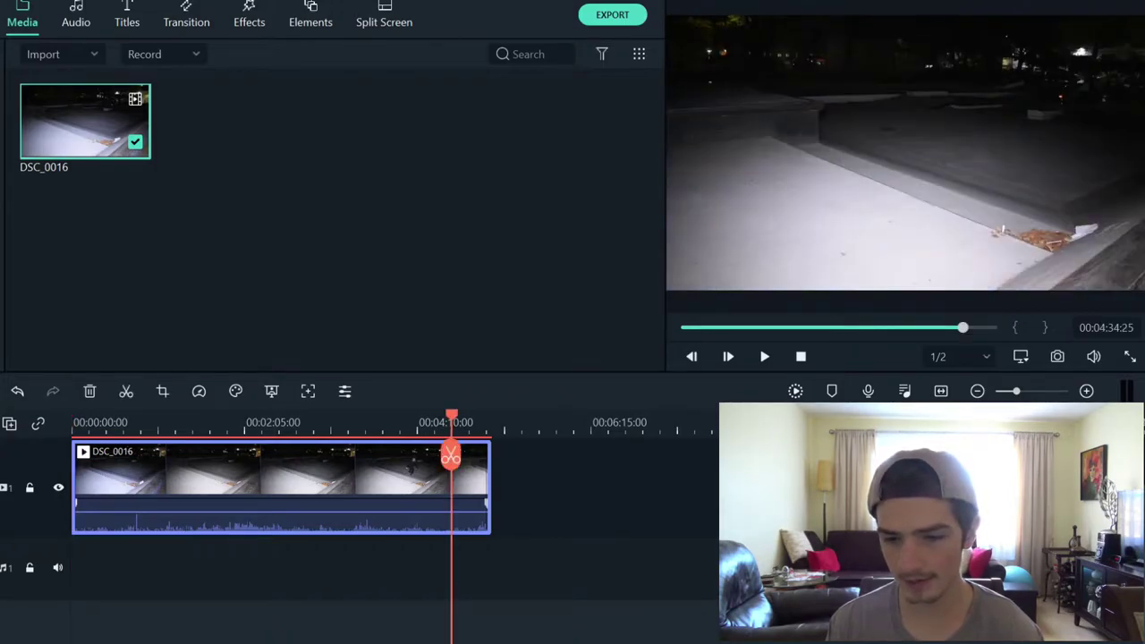
mouse_move(451, 416)
mouse_down()
mouse_move(481, 420)
mouse_move(470, 420)
mouse_up()
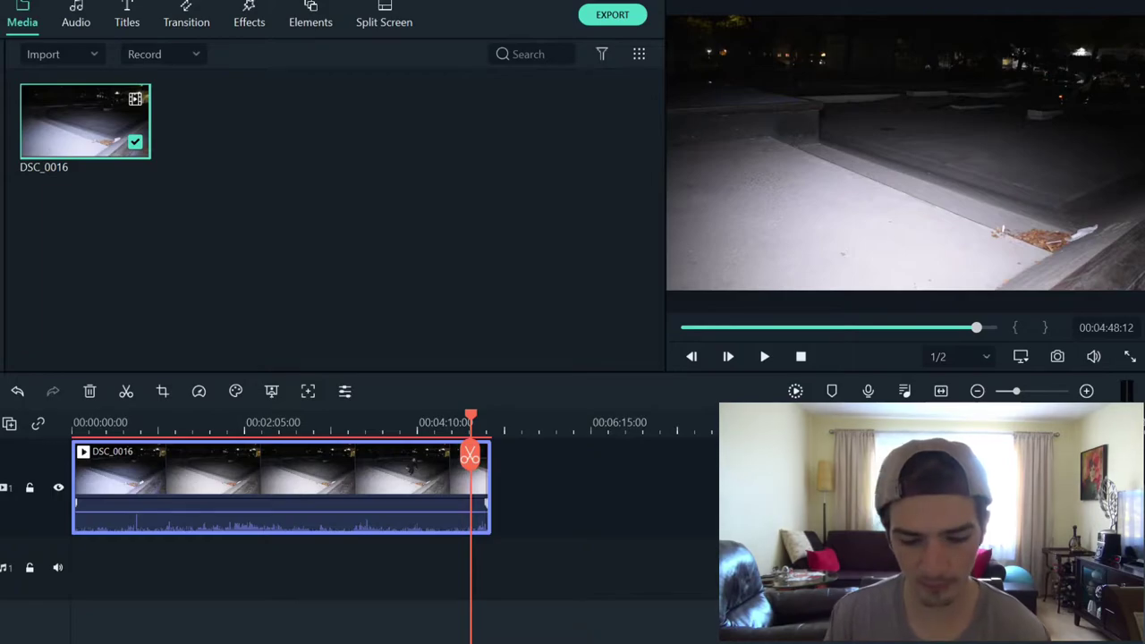
click(470, 456)
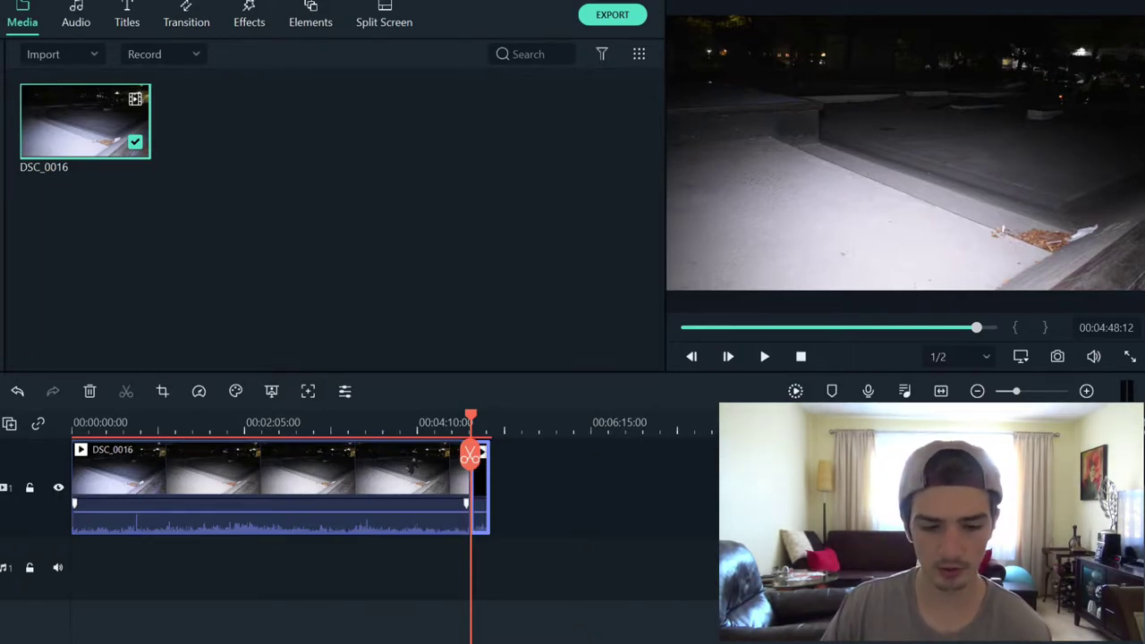
click(269, 474)
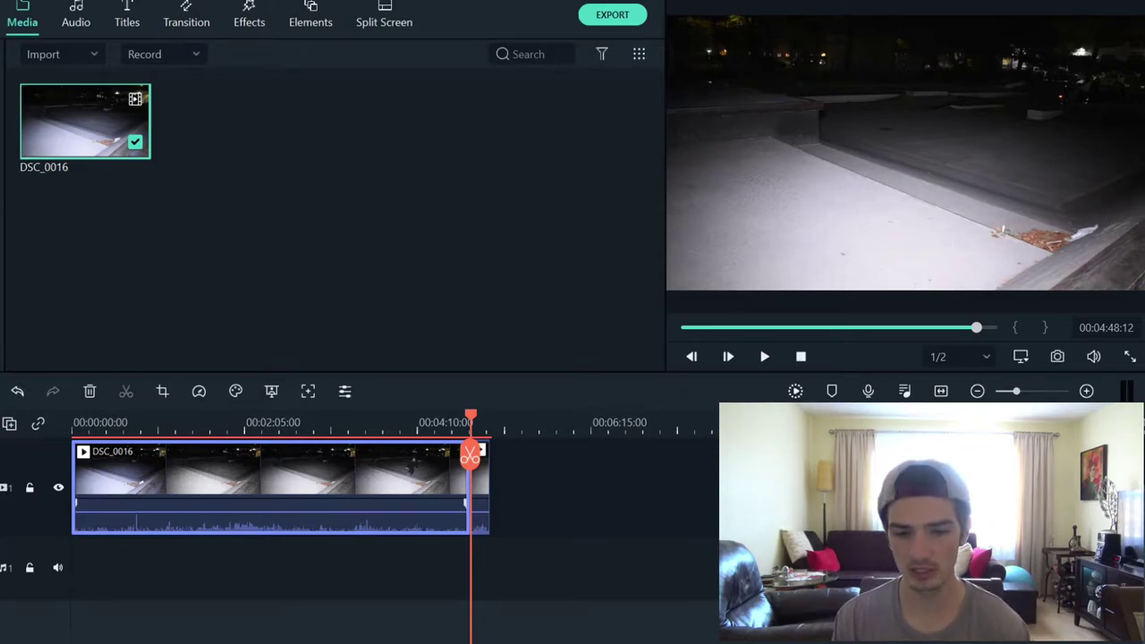
key(Delete)
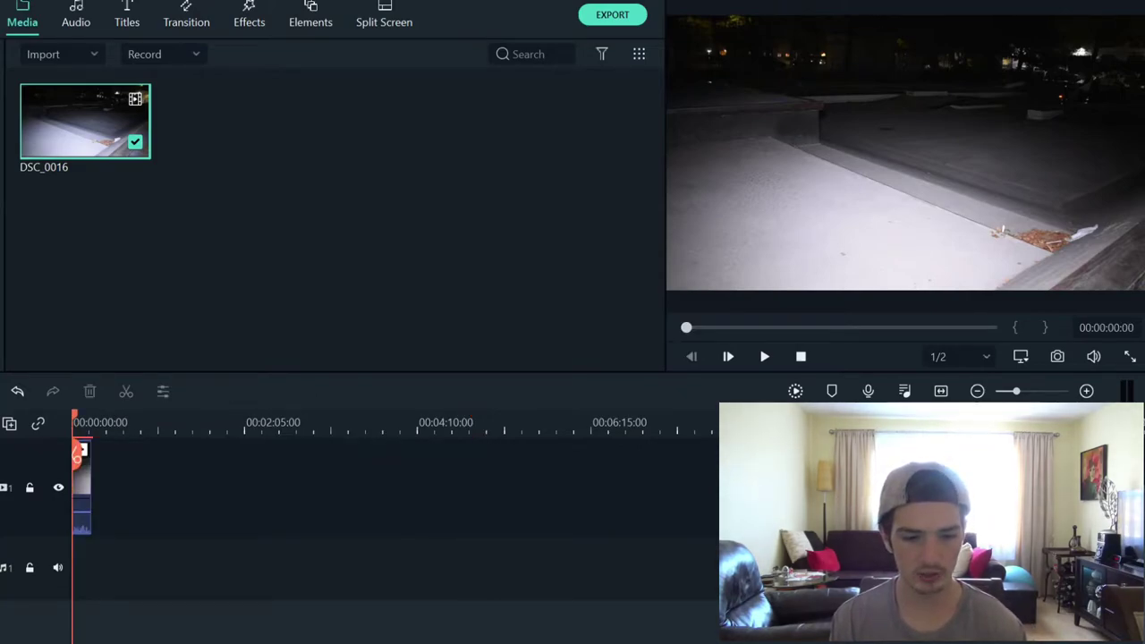
Step: Play the remaining DSC_0016 segment on an enlarged timeline to review where the trick happens
key(ctrl+=)
key(ctrl+=)
key(ctrl+=)
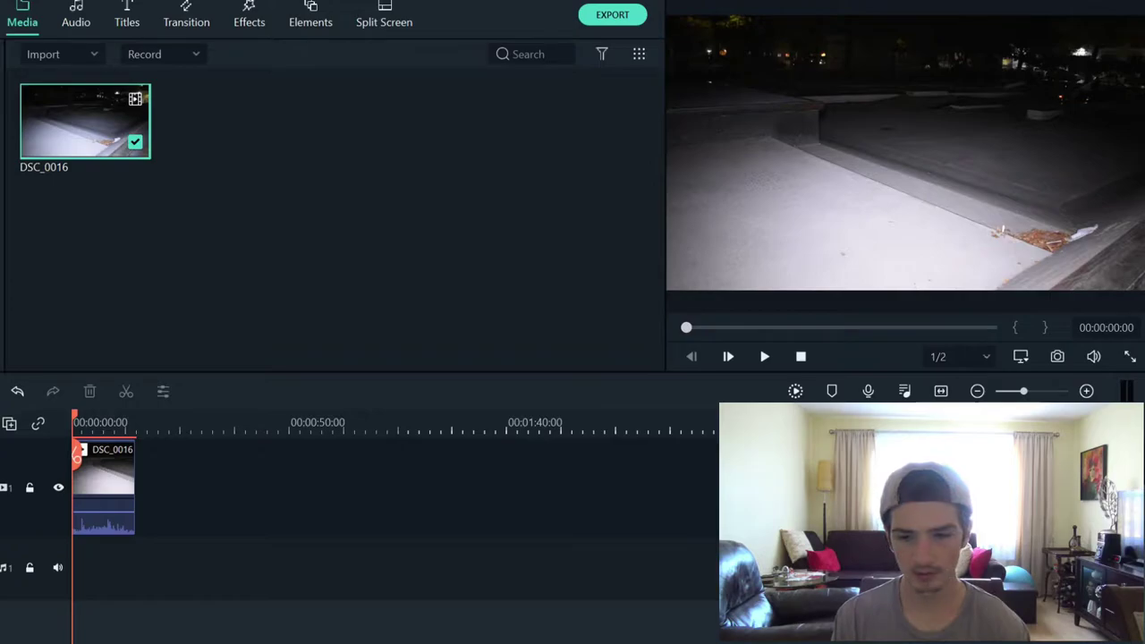
key(ctrl+equal)
key(ctrl+equal)
key(space)
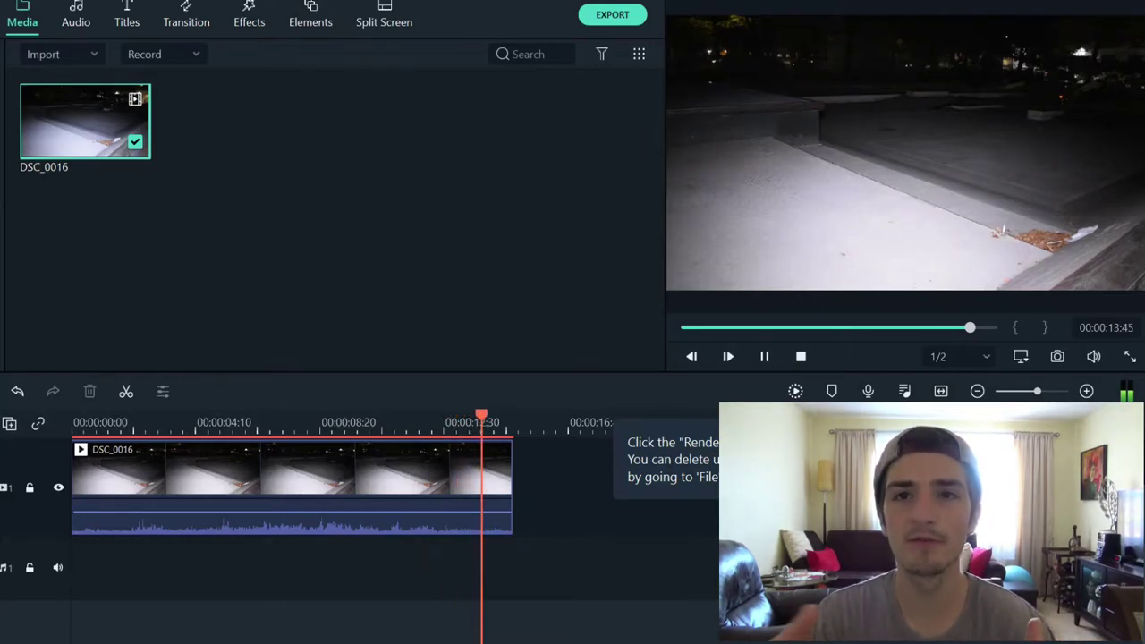
key(space)
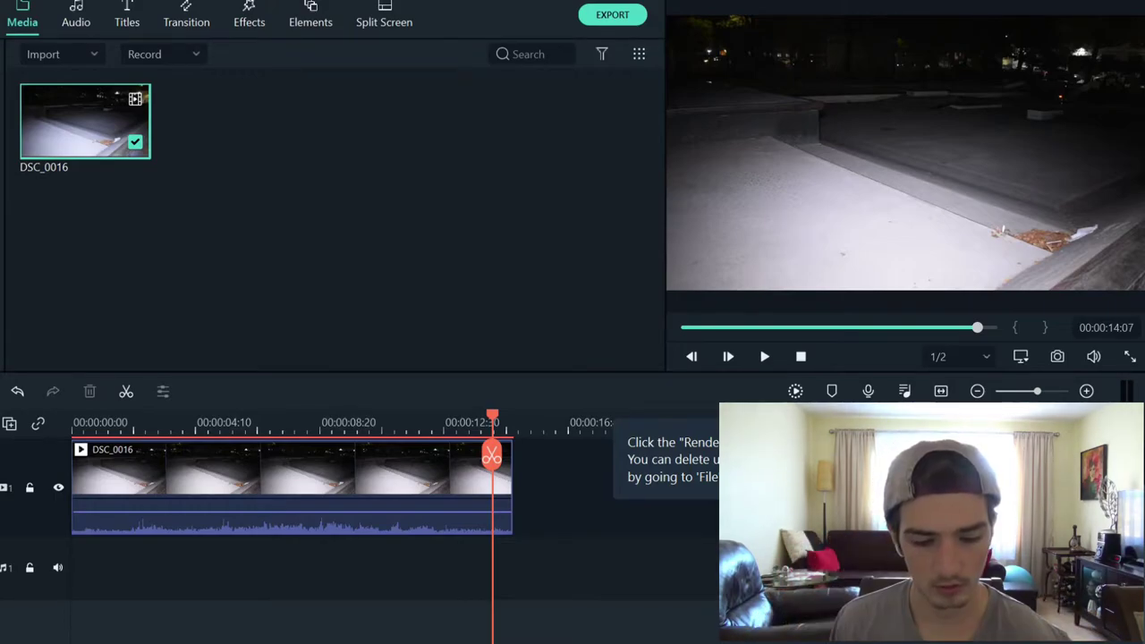
Step: Return to the start of the timeline and split the DSC_0016 segment at 00:00:02:20
drag(492, 457, 76, 454)
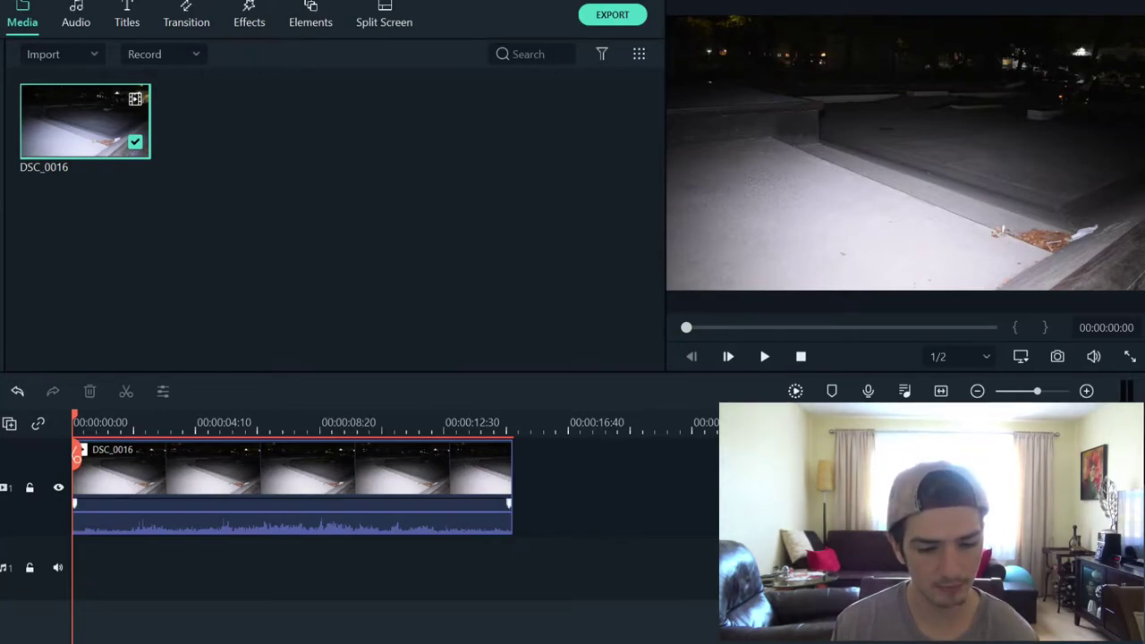
drag(77, 454, 141, 455)
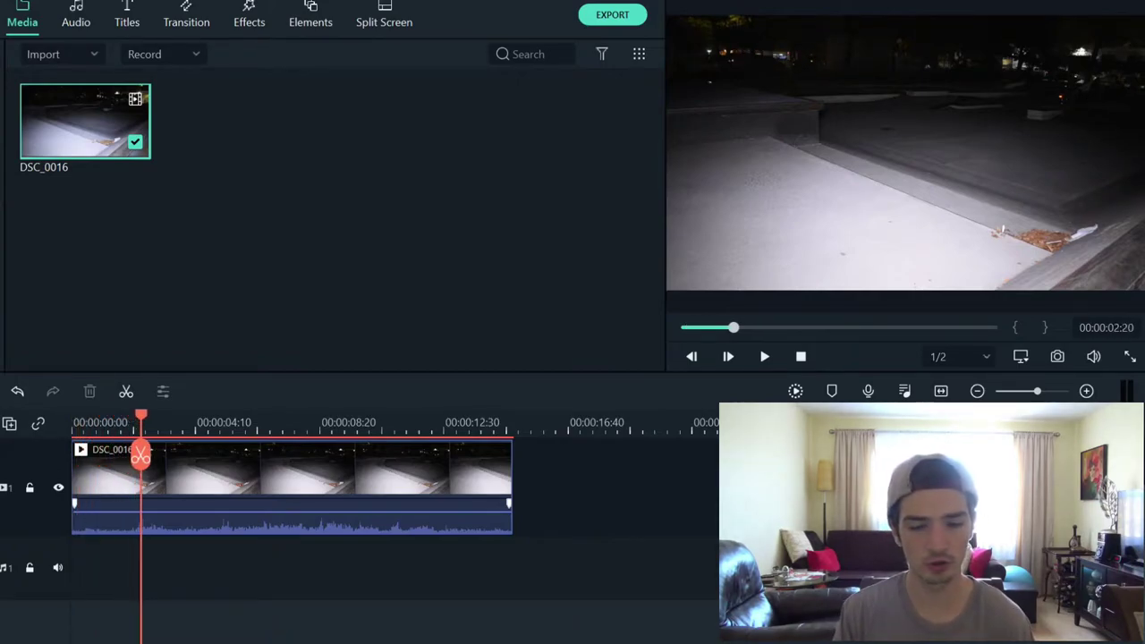
click(141, 455)
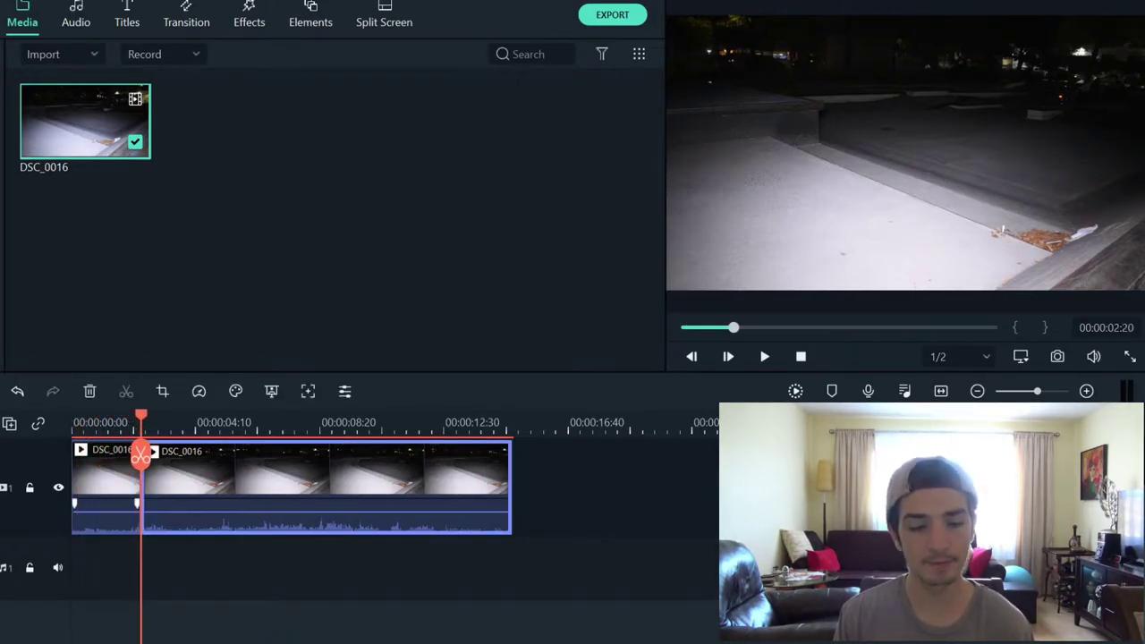
Step: Move the second DSC_0016 segment further along the track and delete the short opening segment
drag(347, 464, 615, 464)
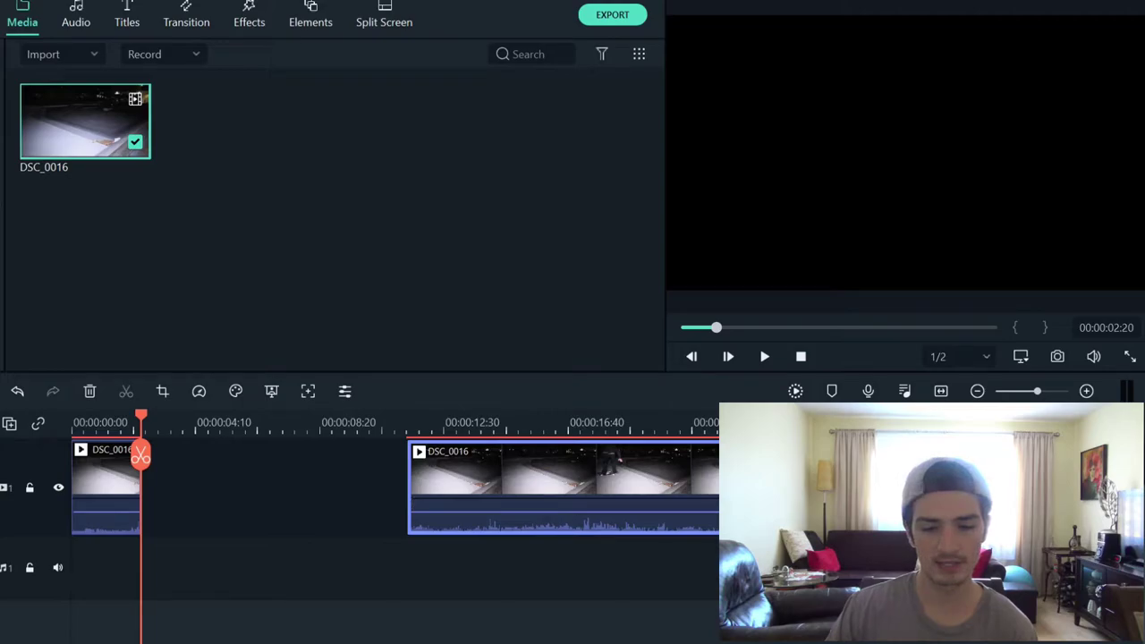
click(107, 487)
key(Delete)
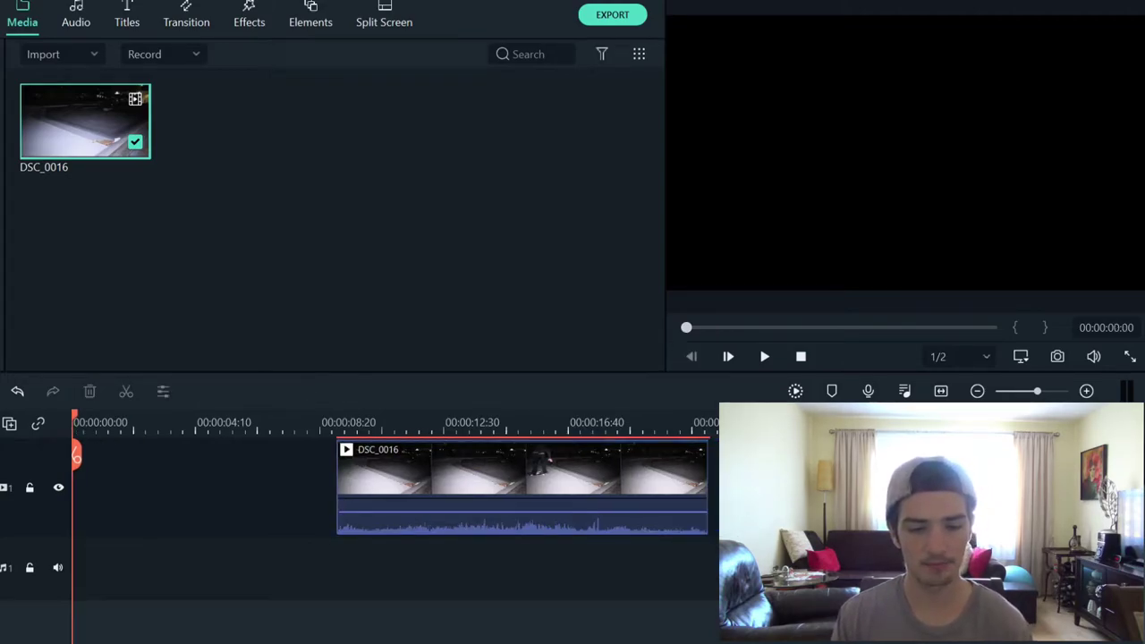
Step: Move the DSC_0016 segment closer to the start of the timeline and check where it begins and ends
drag(542, 467, 335, 467)
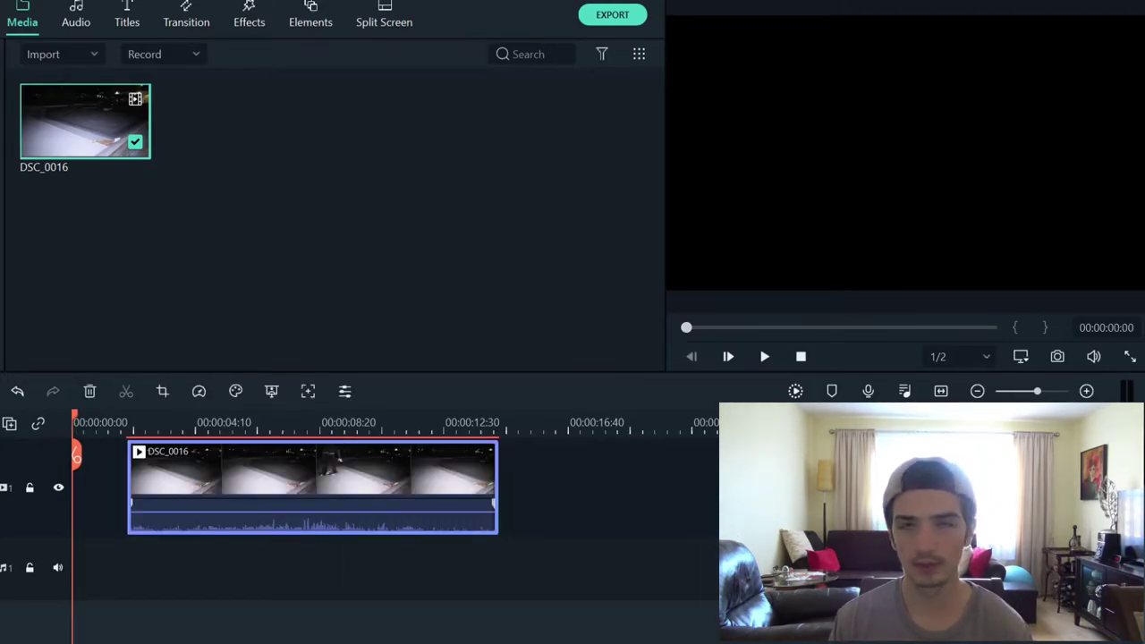
drag(75, 454, 126, 454)
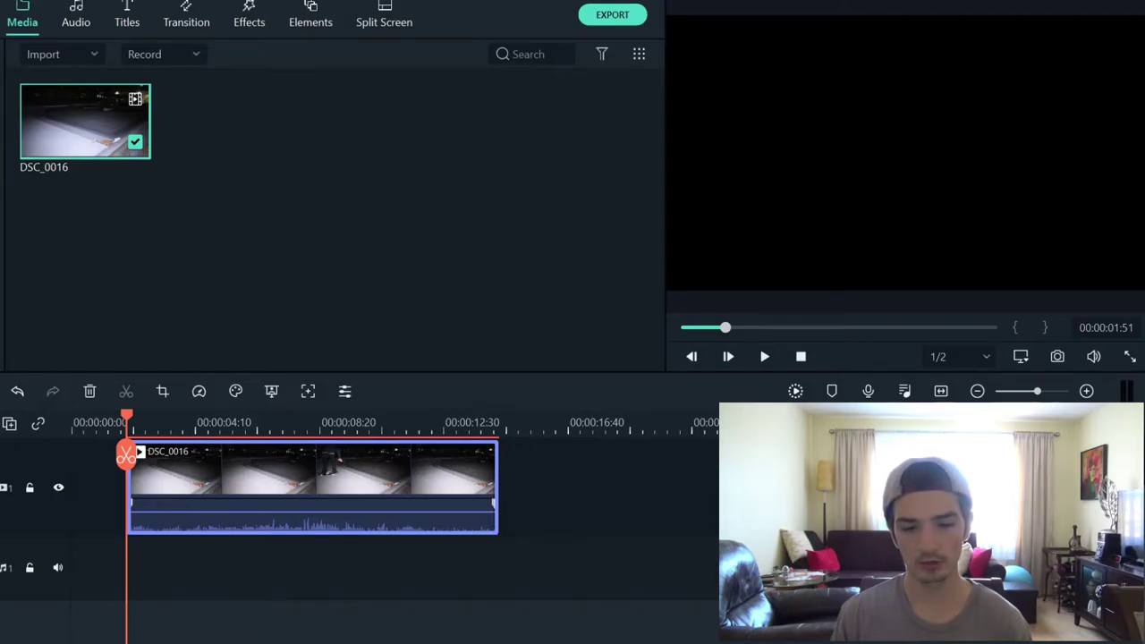
click(573, 422)
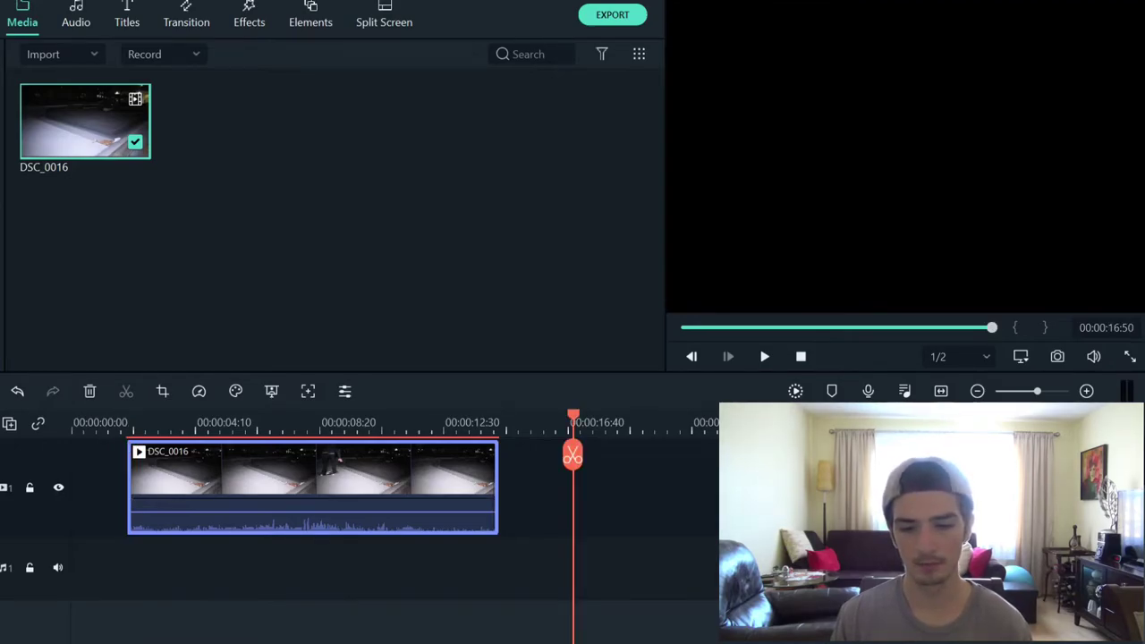
drag(573, 422, 935, 422)
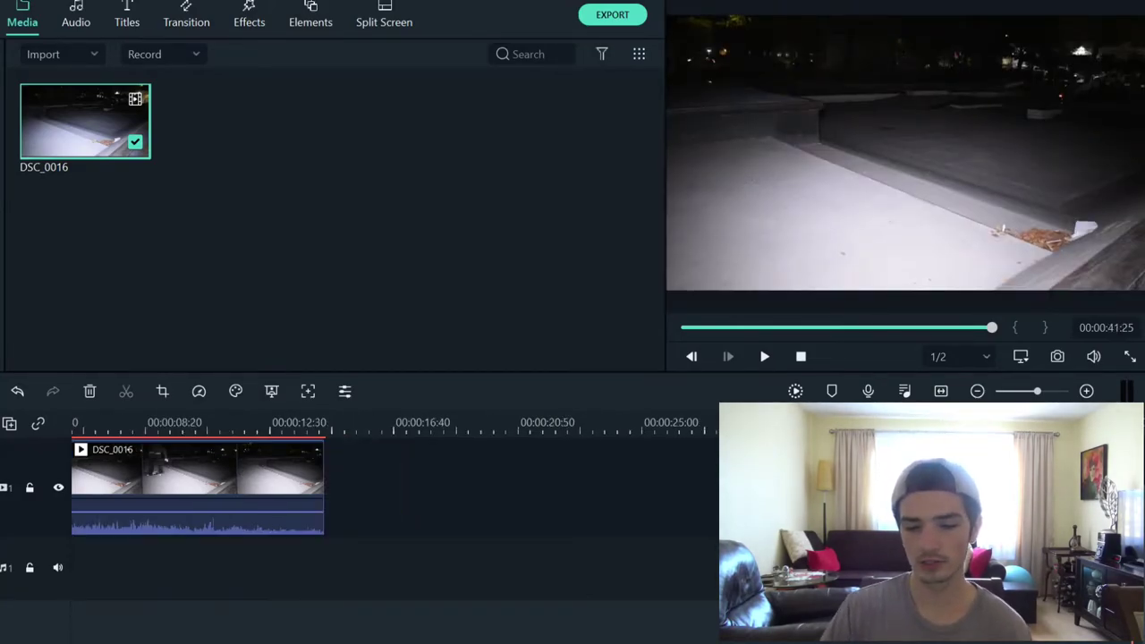
click(324, 424)
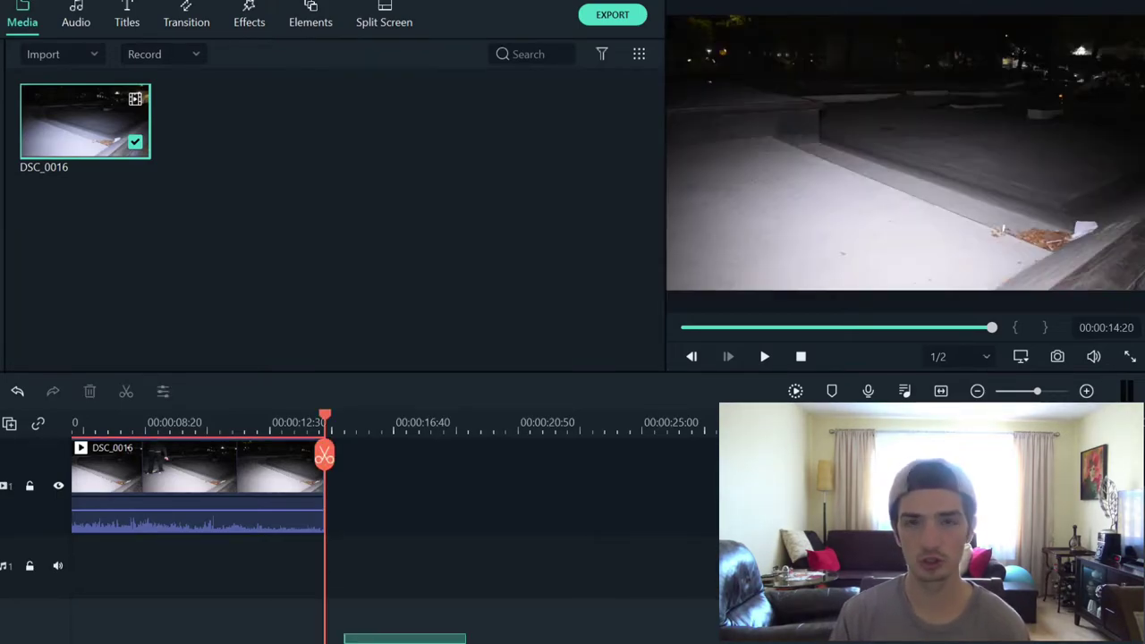
scroll(393, 488, left, 2)
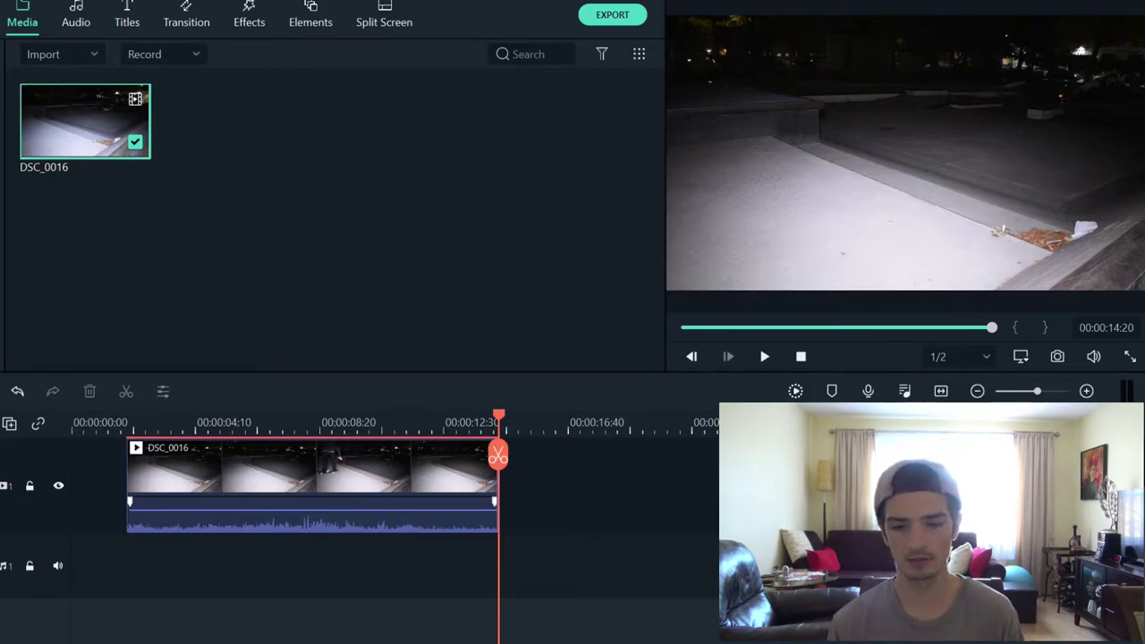
Step: Undo the latest moves, deletion and split of DSC_0016 to restore the full segment at the start of the timeline
key(ctrl+z)
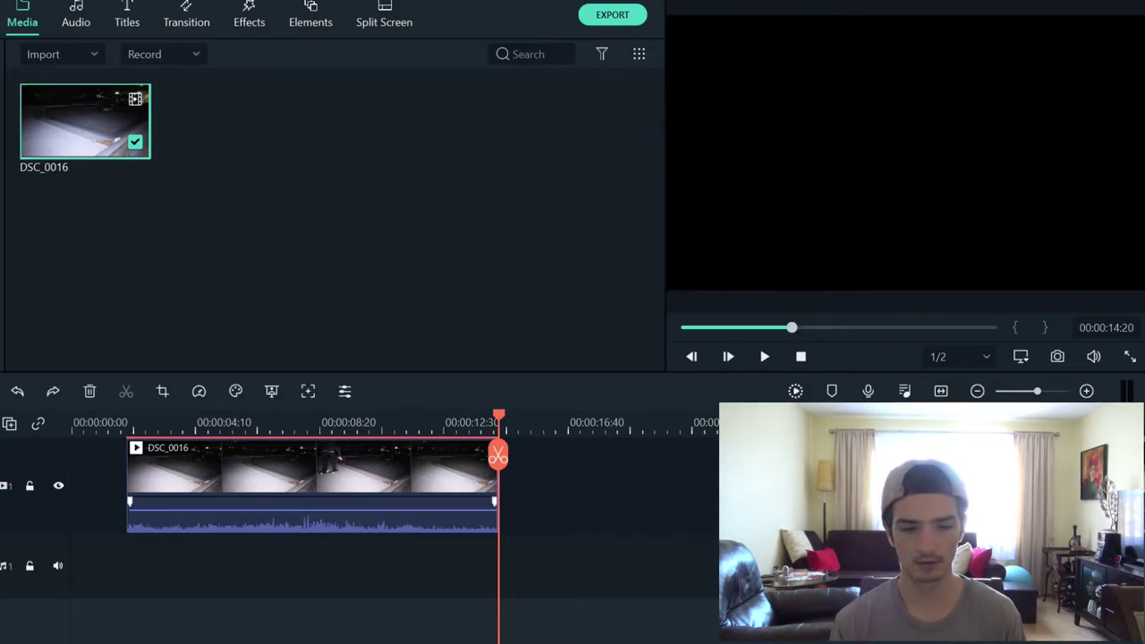
key(ctrl+z)
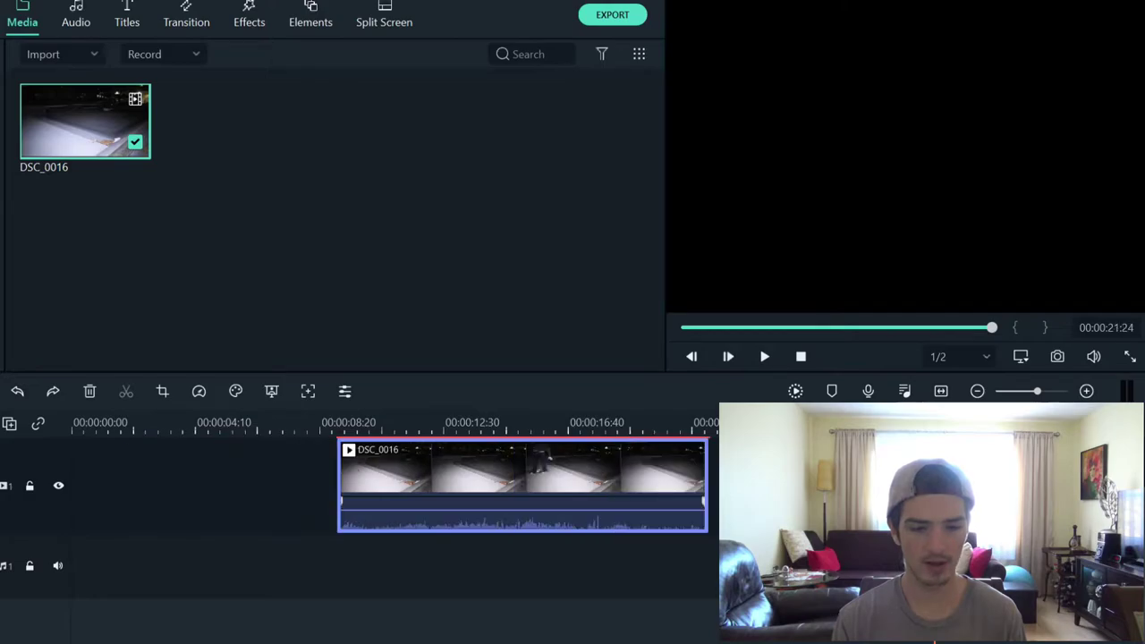
key(ctrl+z)
key(ctrl+z)
key(ctrl+z)
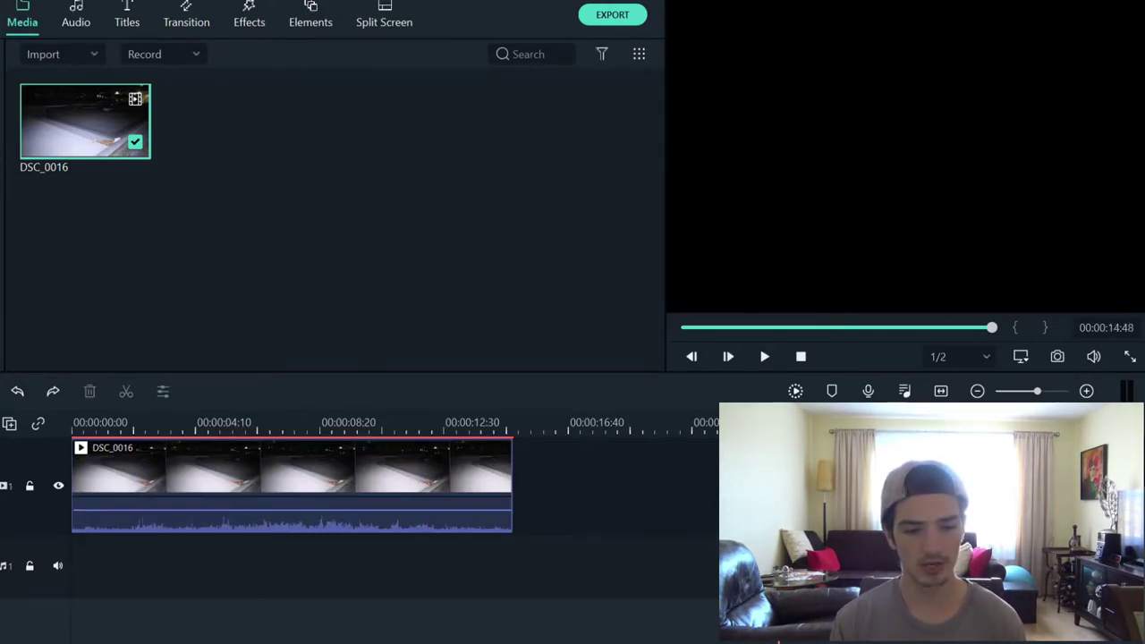
Step: Play DSC_0016 from the start, split it at 00:00:13:25 and delete the short segment after the cut
click(128, 447)
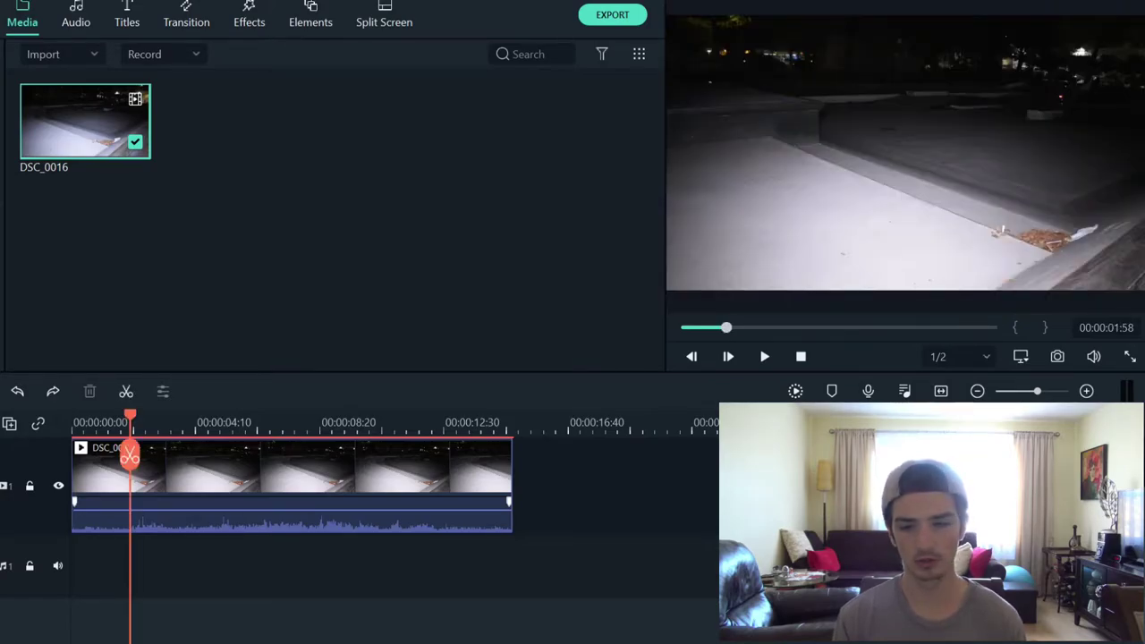
click(77, 456)
key(space)
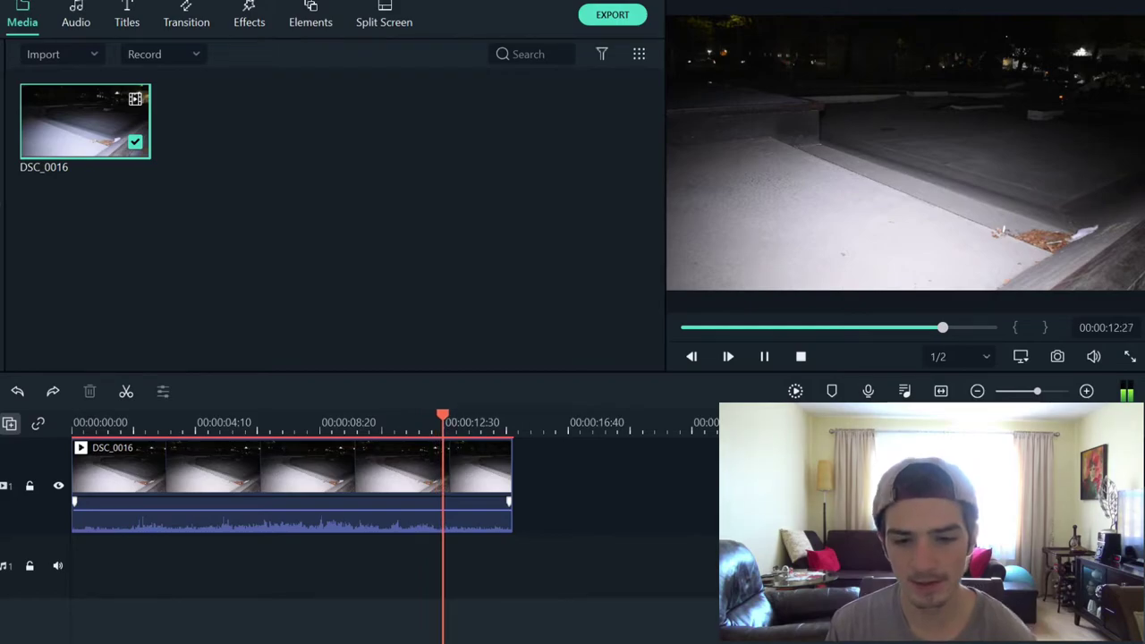
key(space)
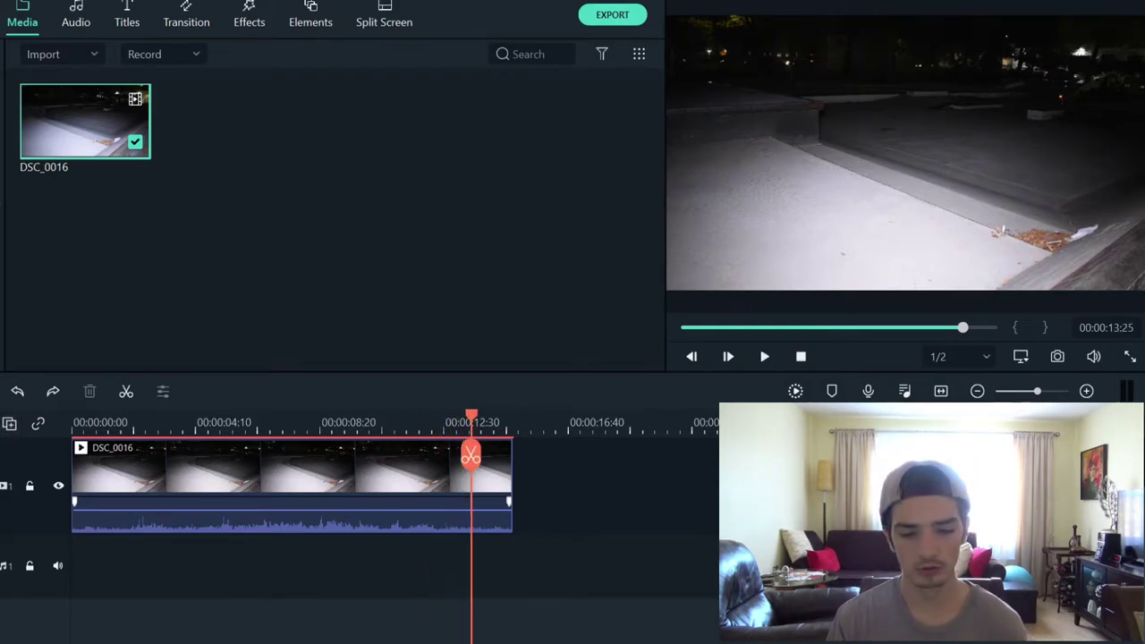
key(ctrl+b)
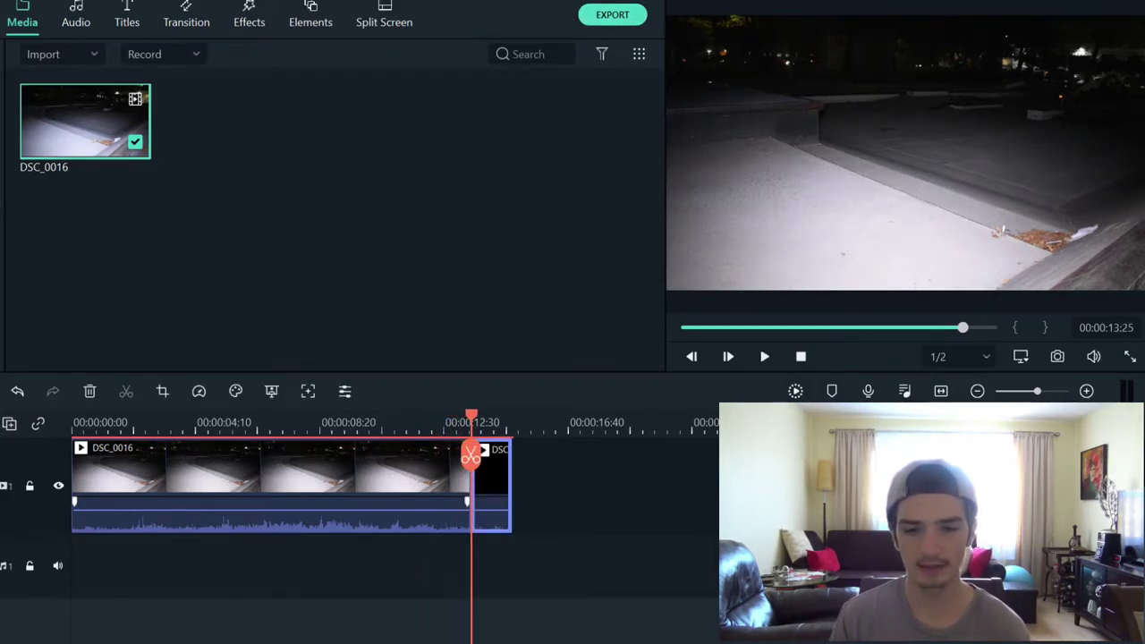
key(Delete)
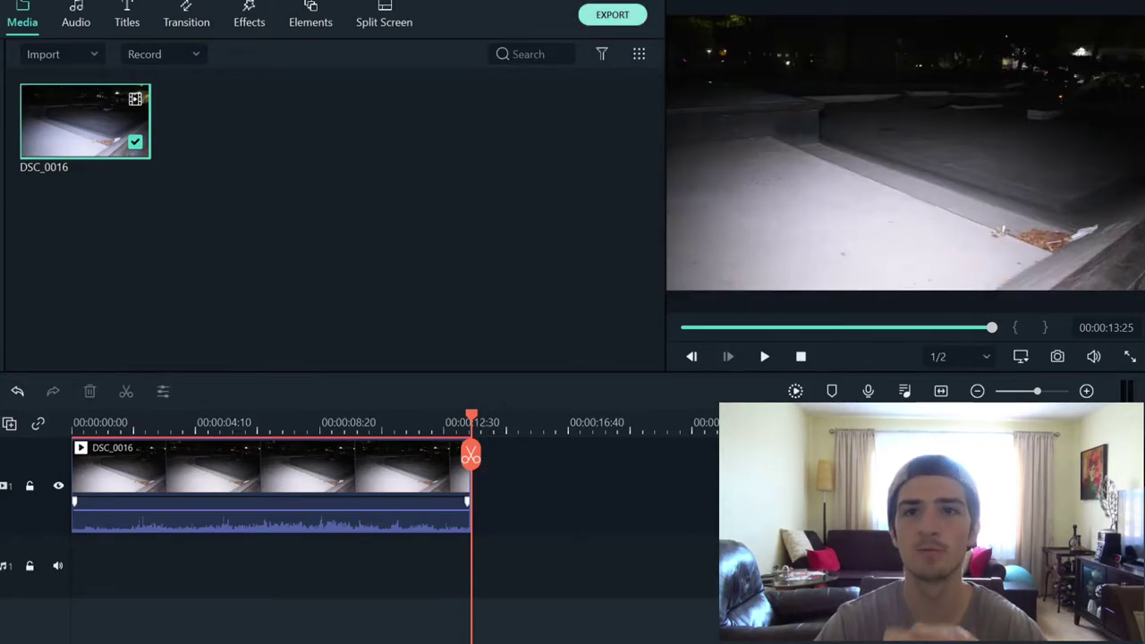
Step: Open the export settings for the trimmed clip and name the file 88 Skatepark Back 180
key(ctrl+e)
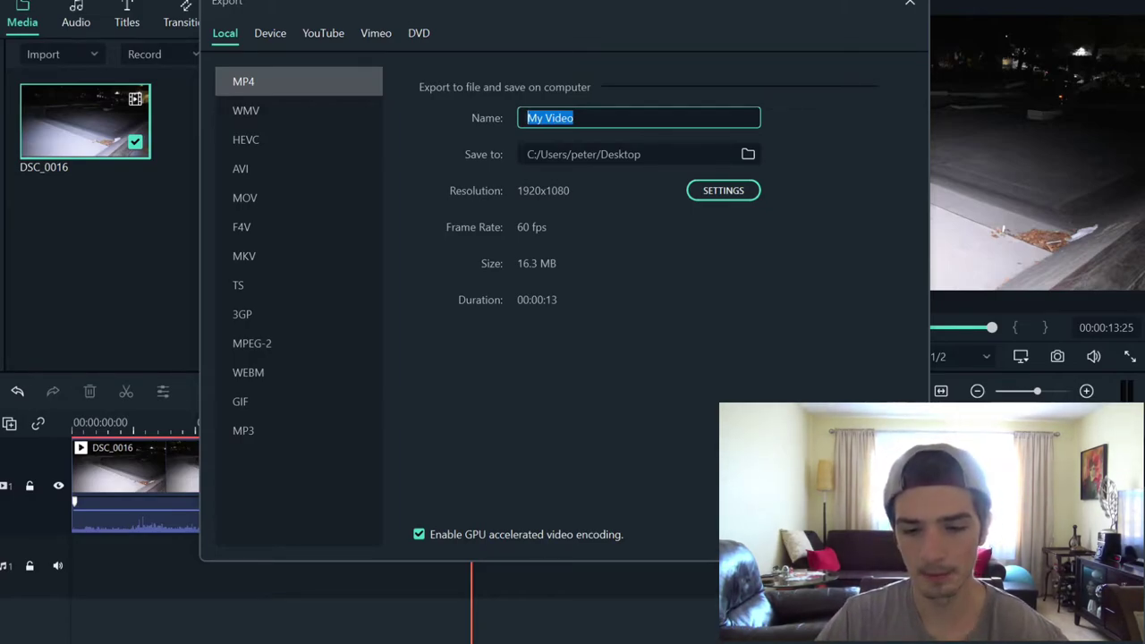
text(88 S)
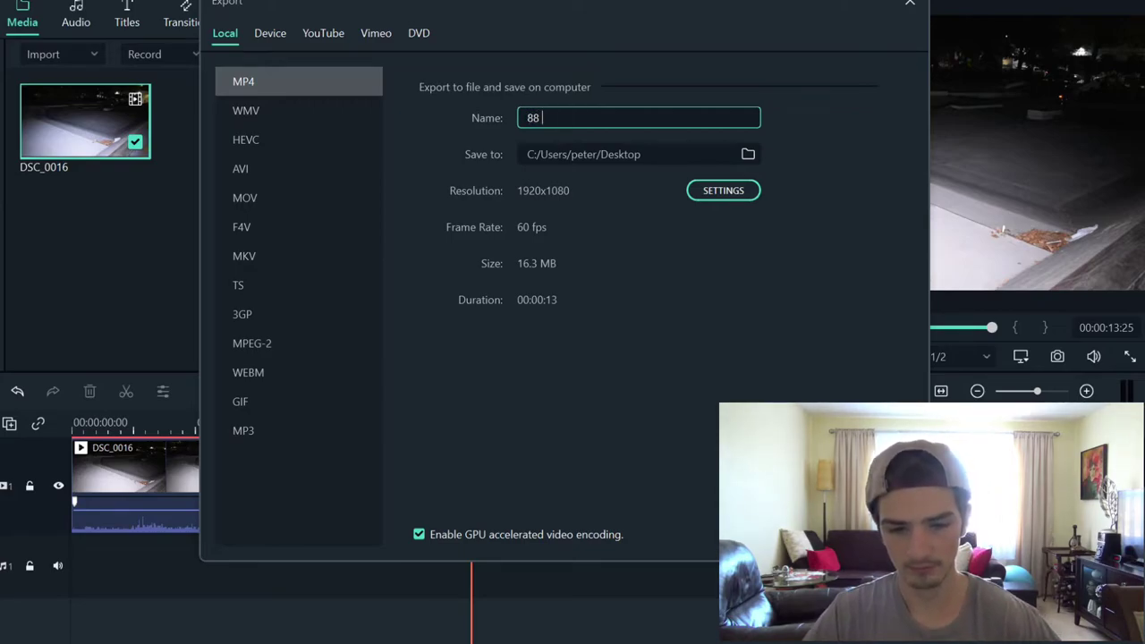
text(kate)
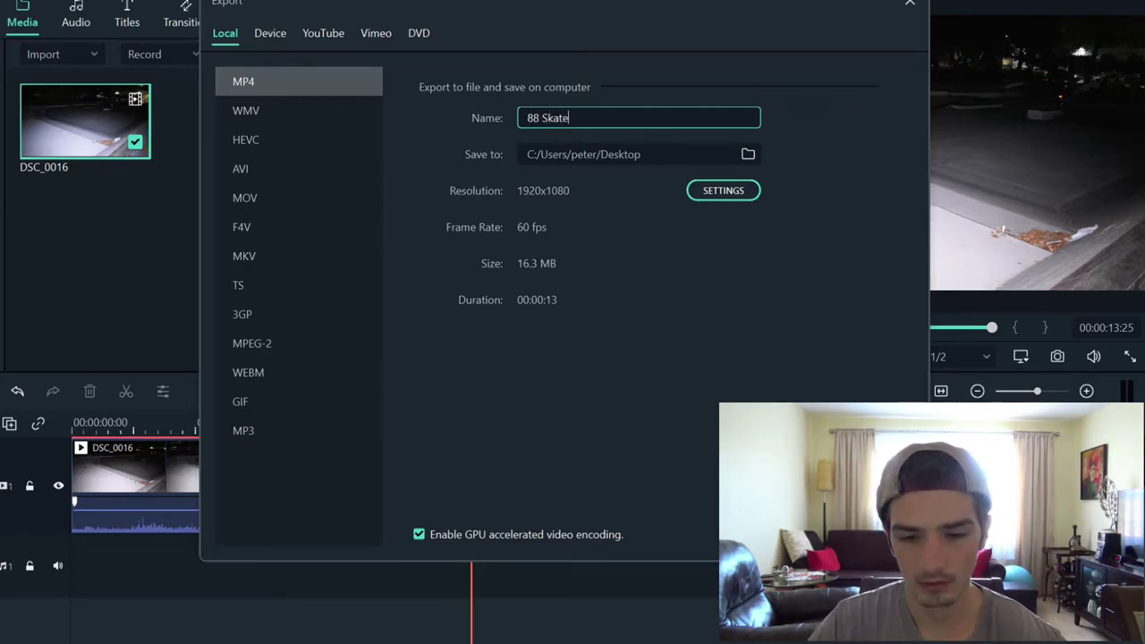
text(park)
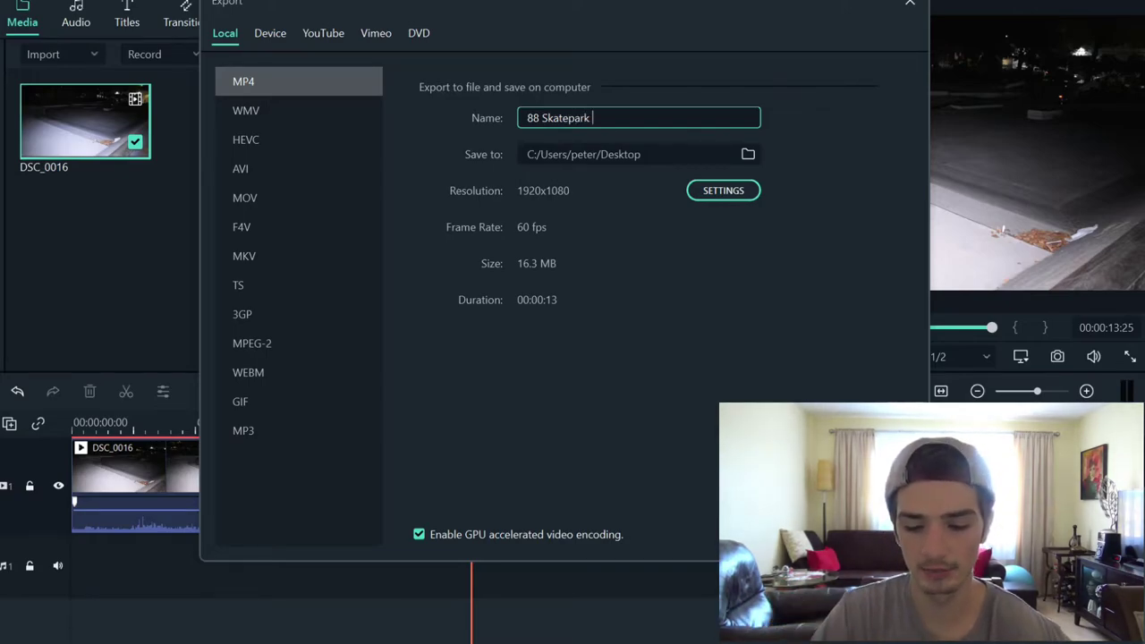
text(Back)
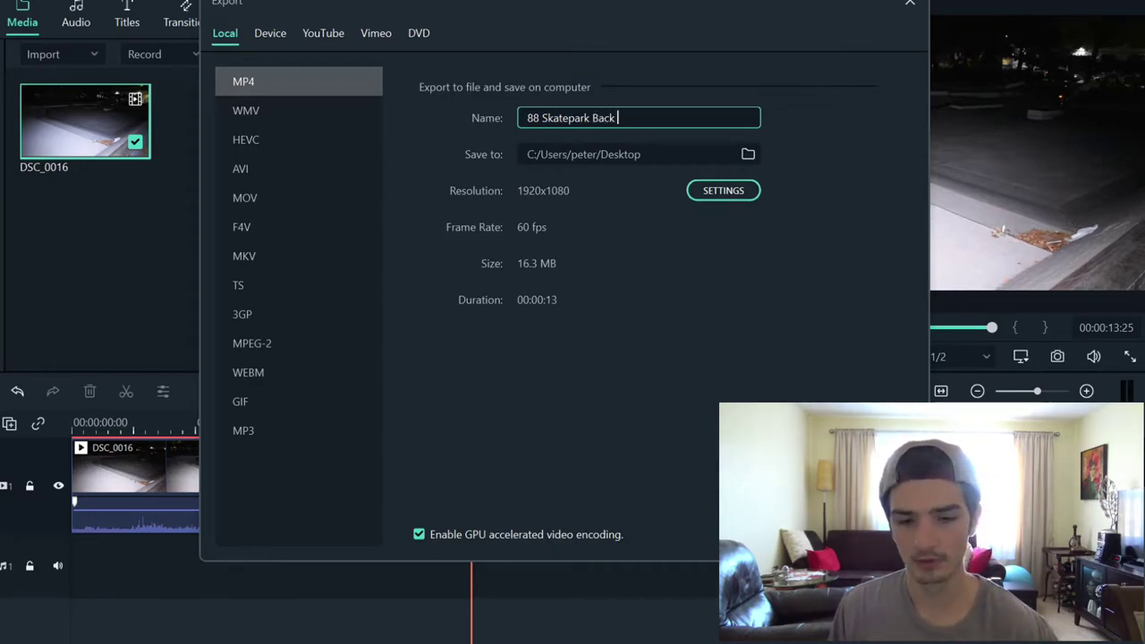
text( 180)
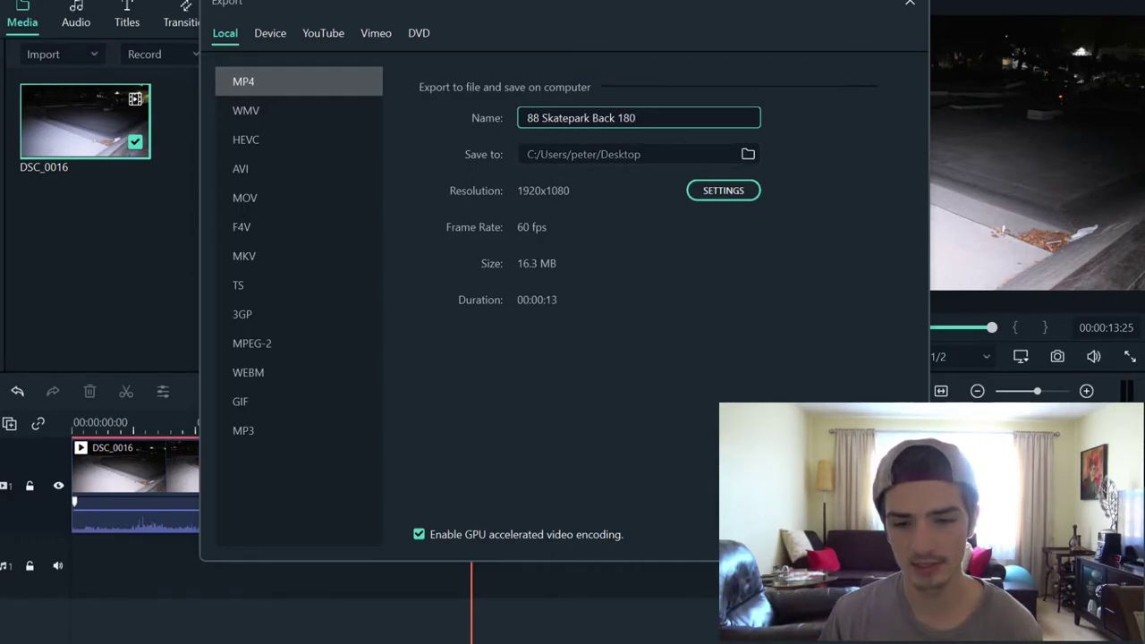
Step: Set the export destination to the Halloween 2 folder on the desktop
click(747, 153)
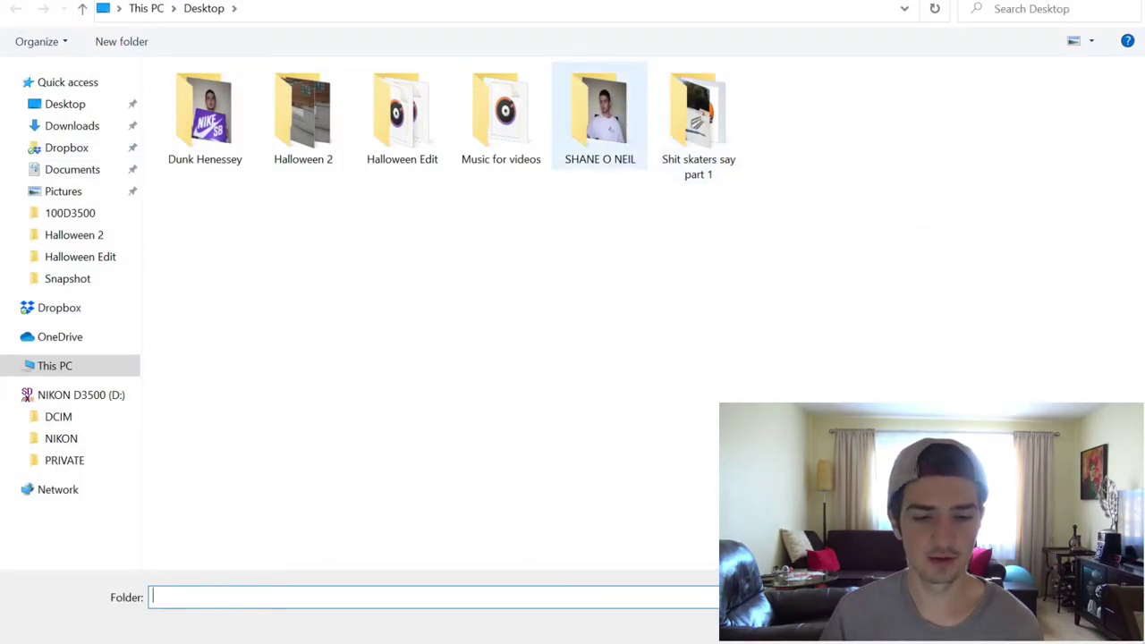
double_click(303, 116)
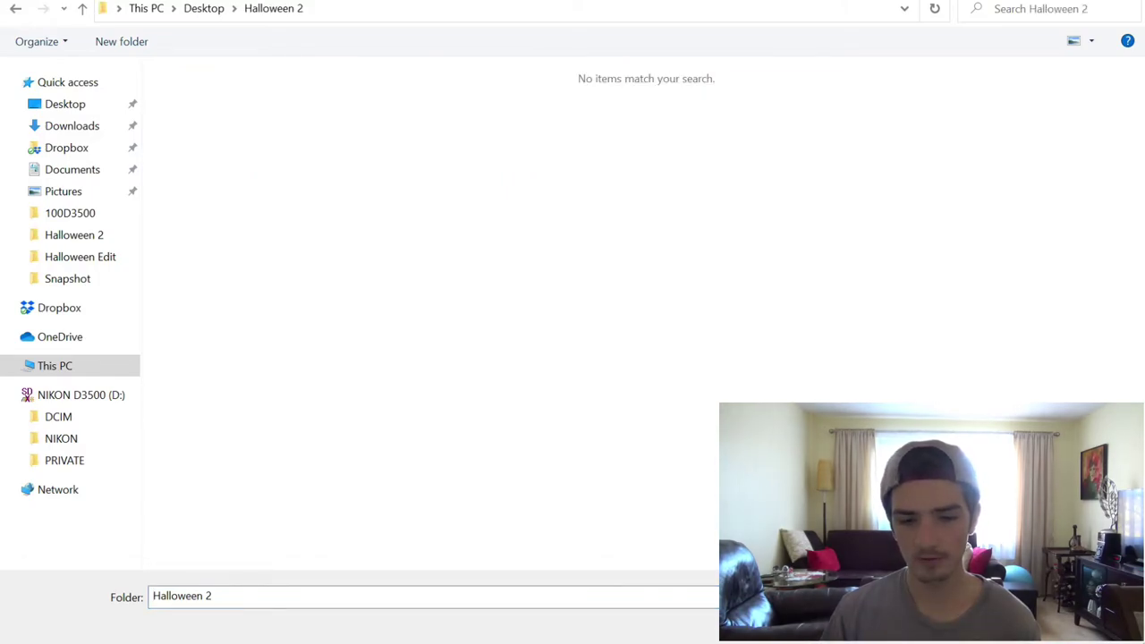
key(Return)
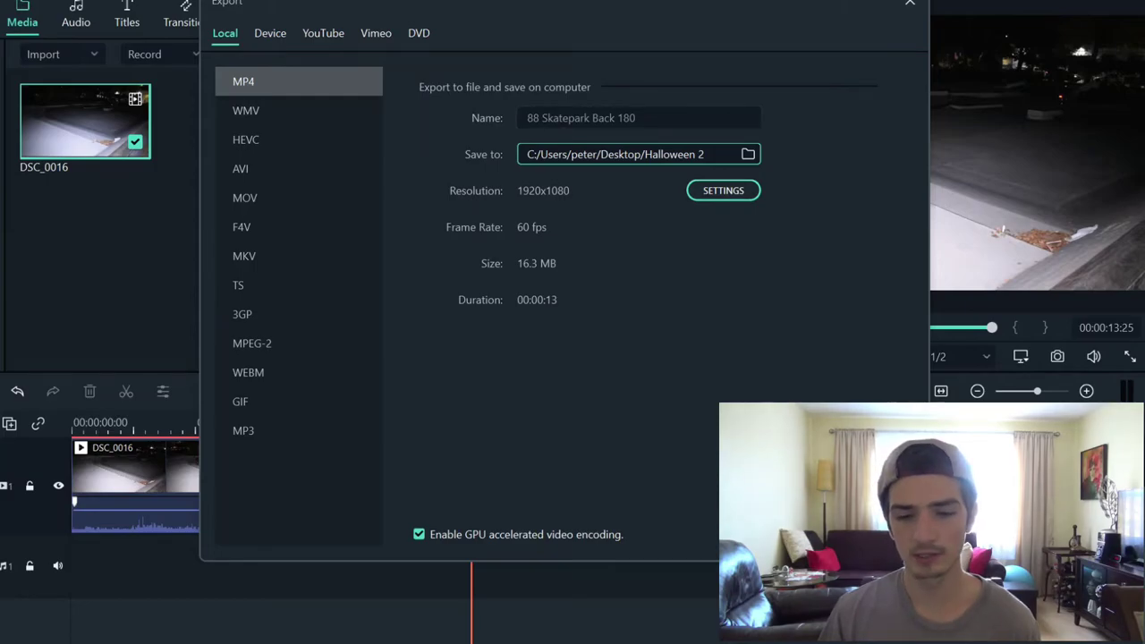
Step: Accept the MP4 settings at Best quality, 1920x1080 and 60 fps, and export the clip
click(723, 190)
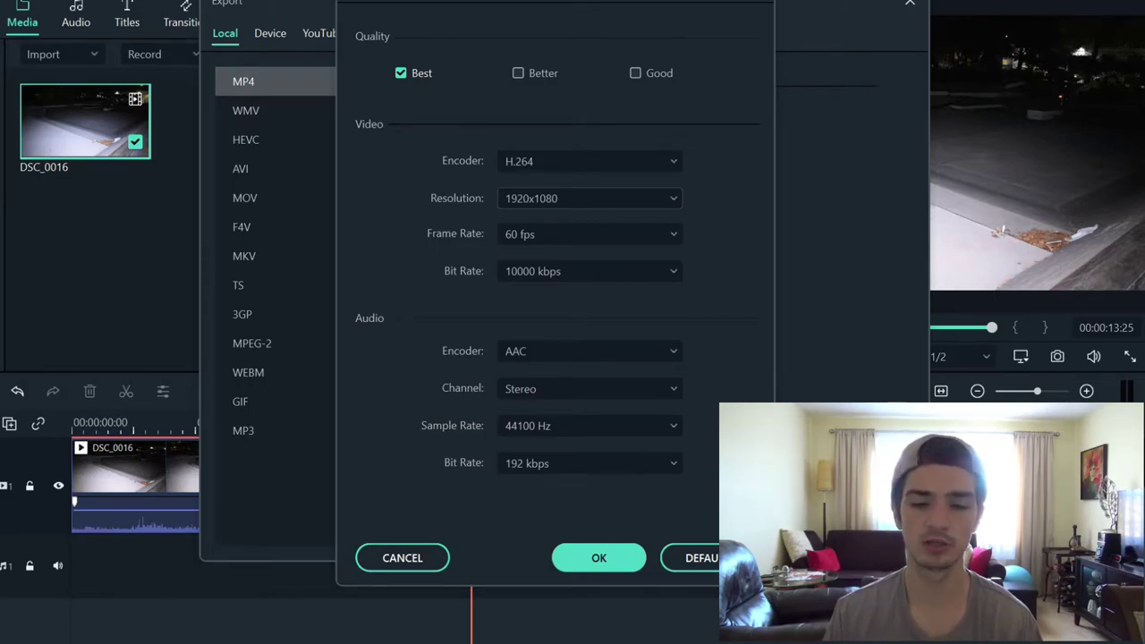
click(598, 557)
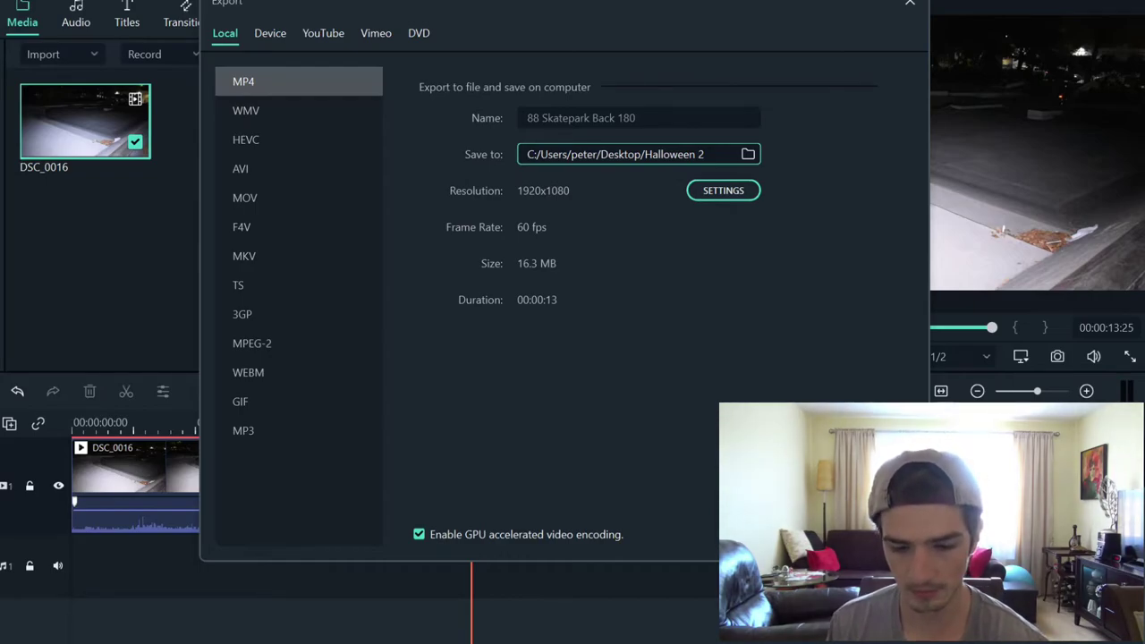
key(Return)
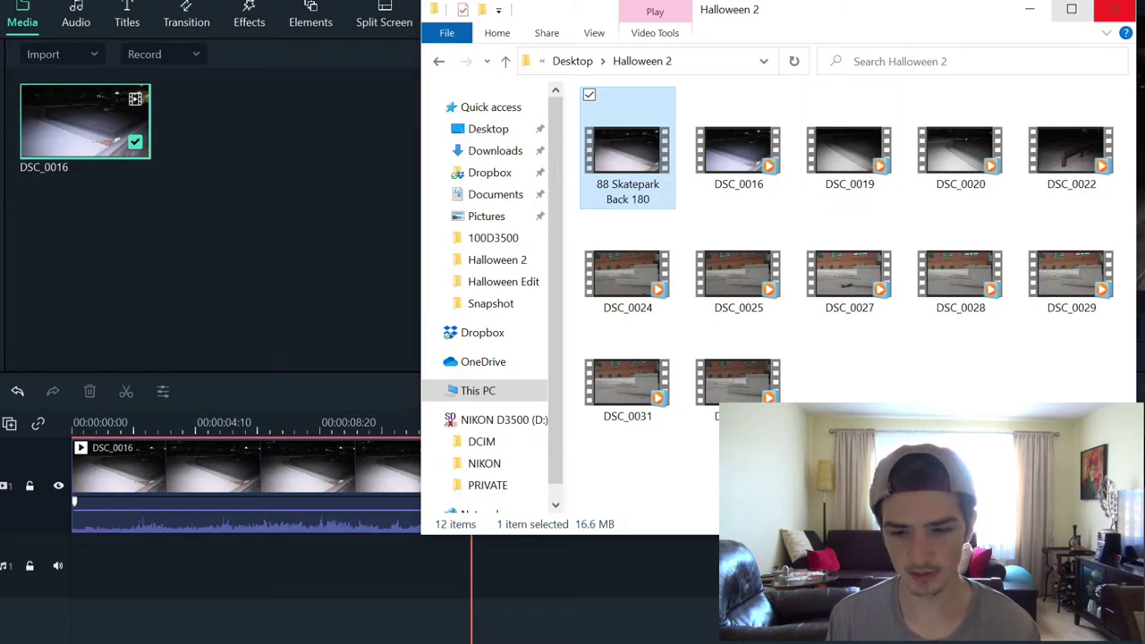
Step: Import DSC_0019 from the Halloween 2 folder and delete DSC_0016 from the media library and timeline
drag(850, 152, 250, 143)
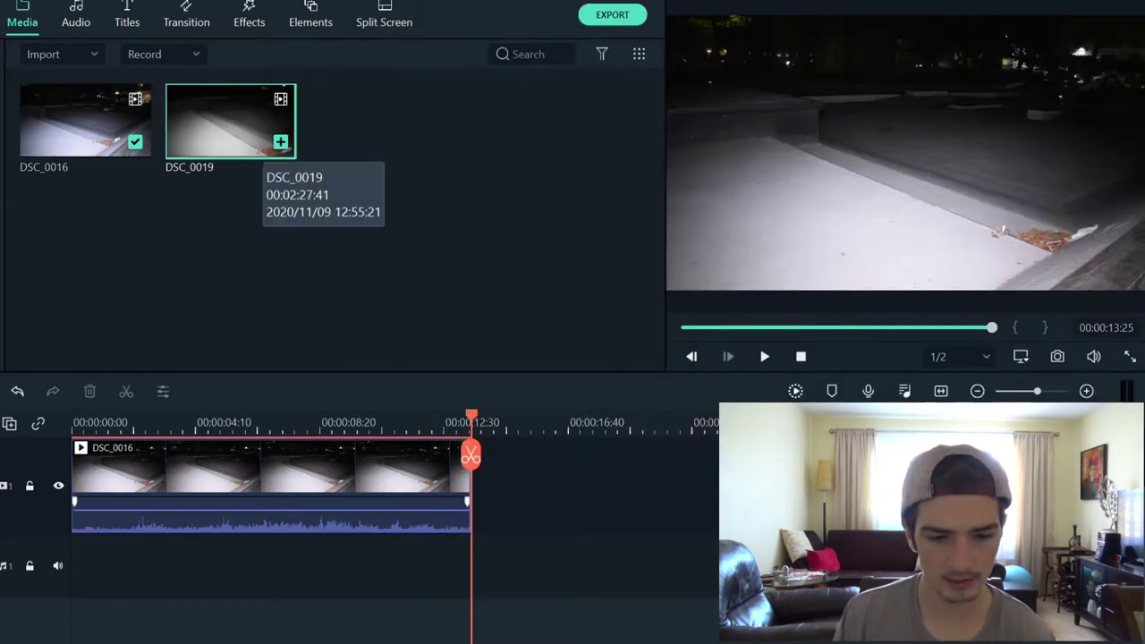
click(271, 483)
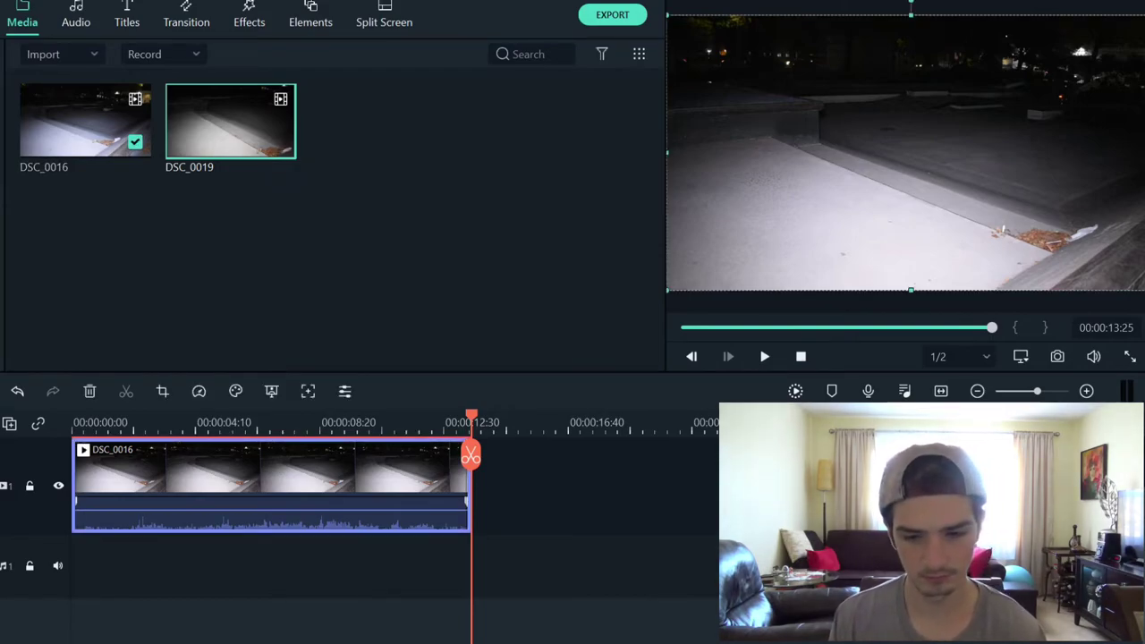
click(85, 121)
key(Delete)
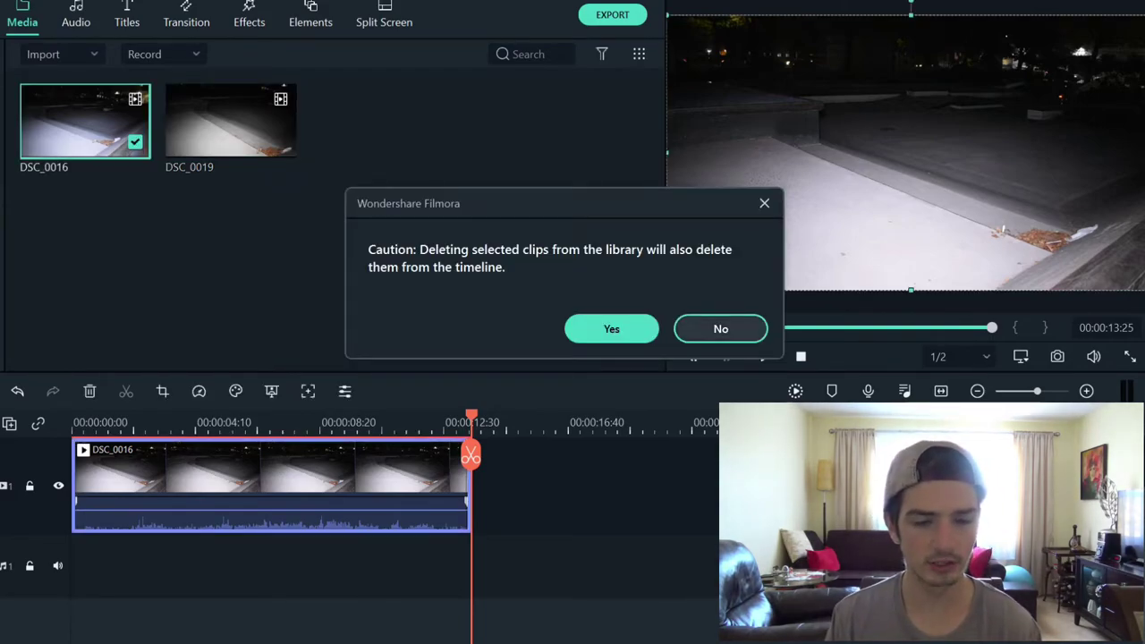
click(611, 328)
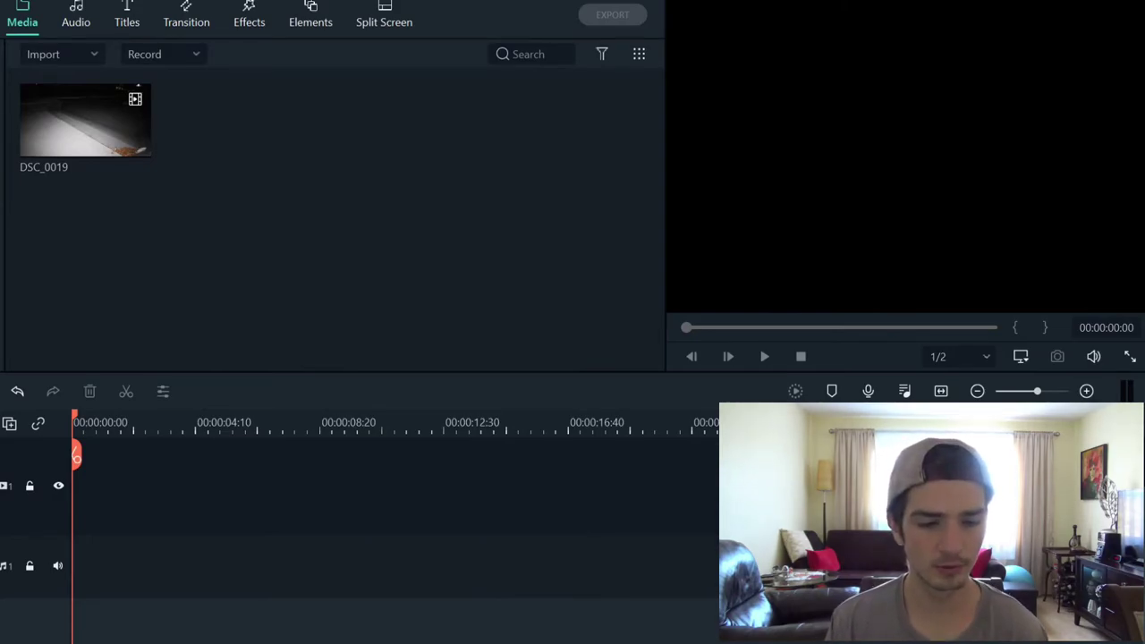
Step: Add DSC_0019 to the empty timeline and split it at 00:02:17:34, shortly before the trick near its end
click(85, 121)
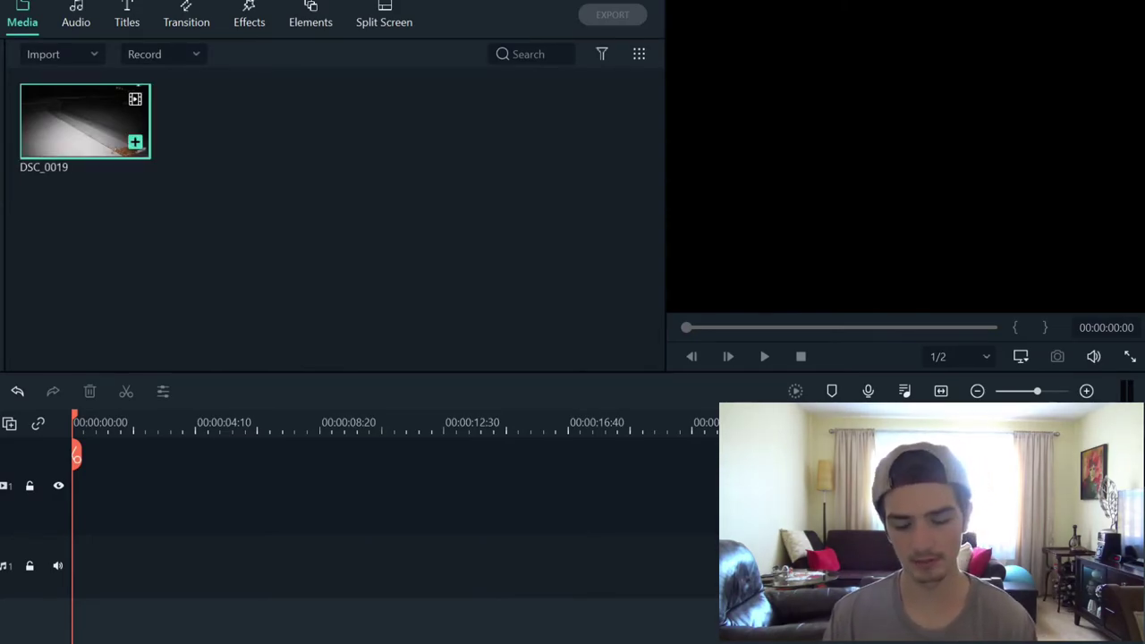
click(135, 142)
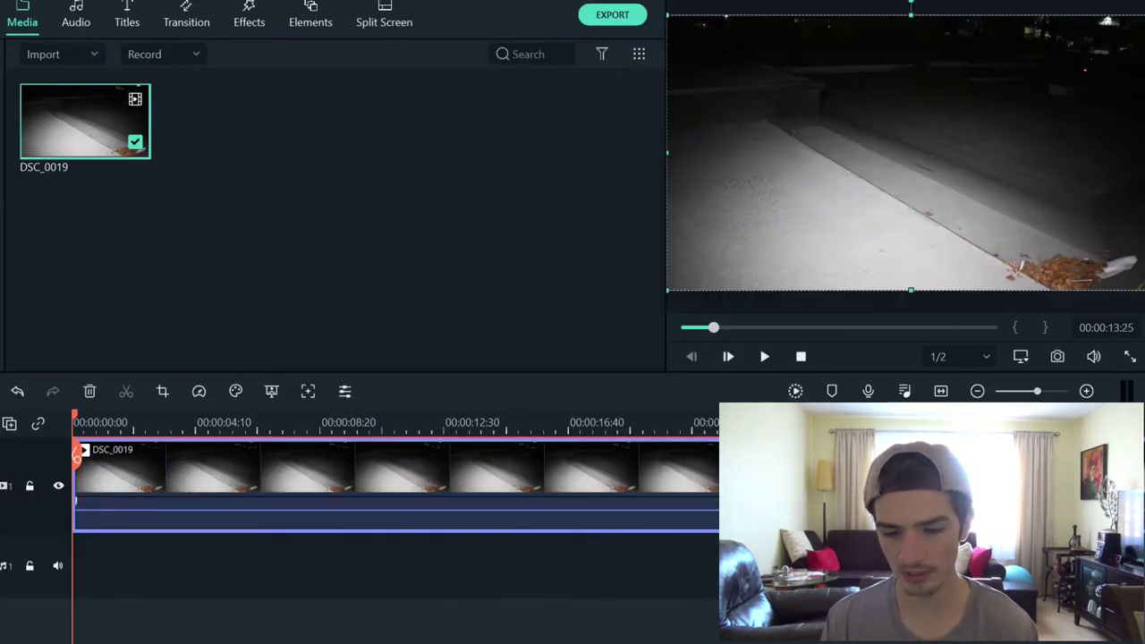
key(ctrl+minus)
key(ctrl+minus)
key(ctrl+minus)
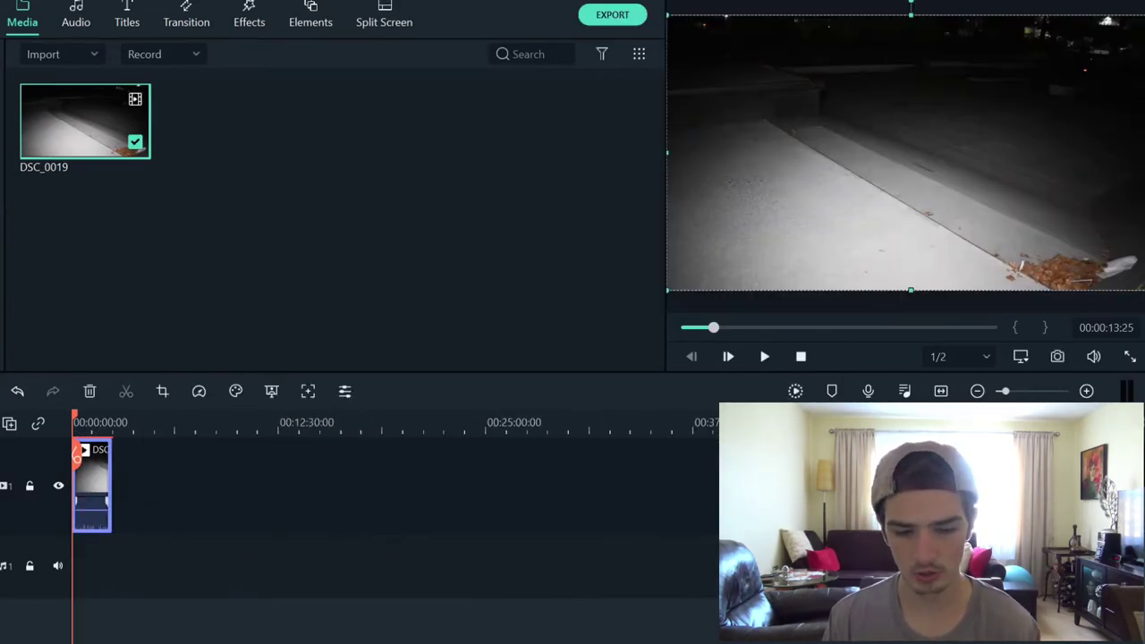
key(shift+z)
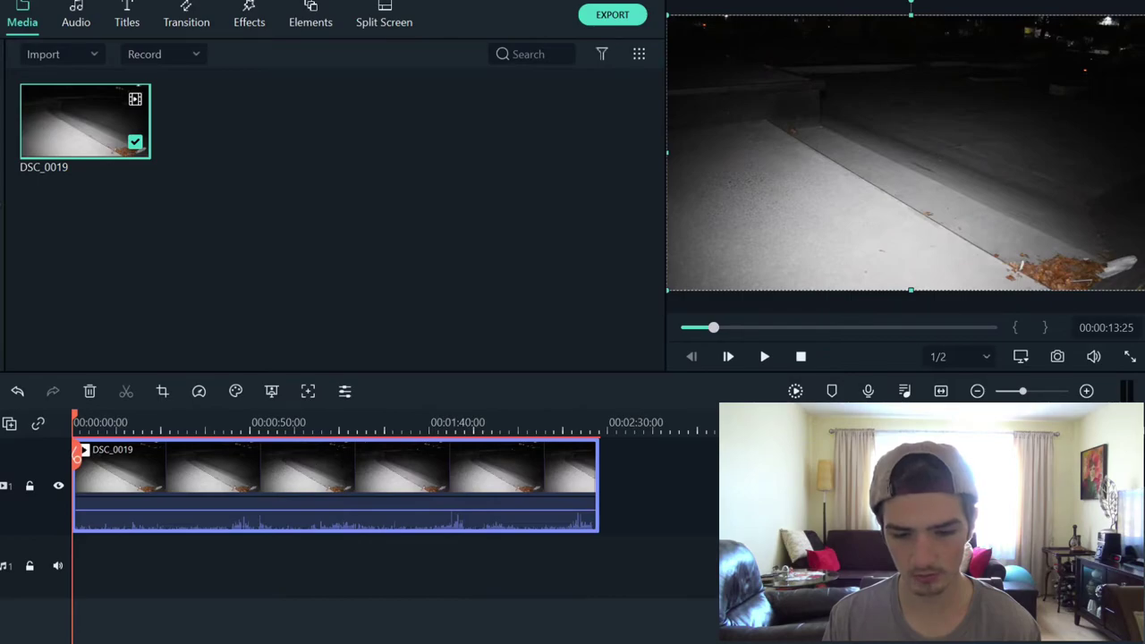
drag(74, 416, 551, 416)
mouse_move(552, 456)
mouse_down()
mouse_move(584, 456)
mouse_move(563, 456)
mouse_up()
click(562, 456)
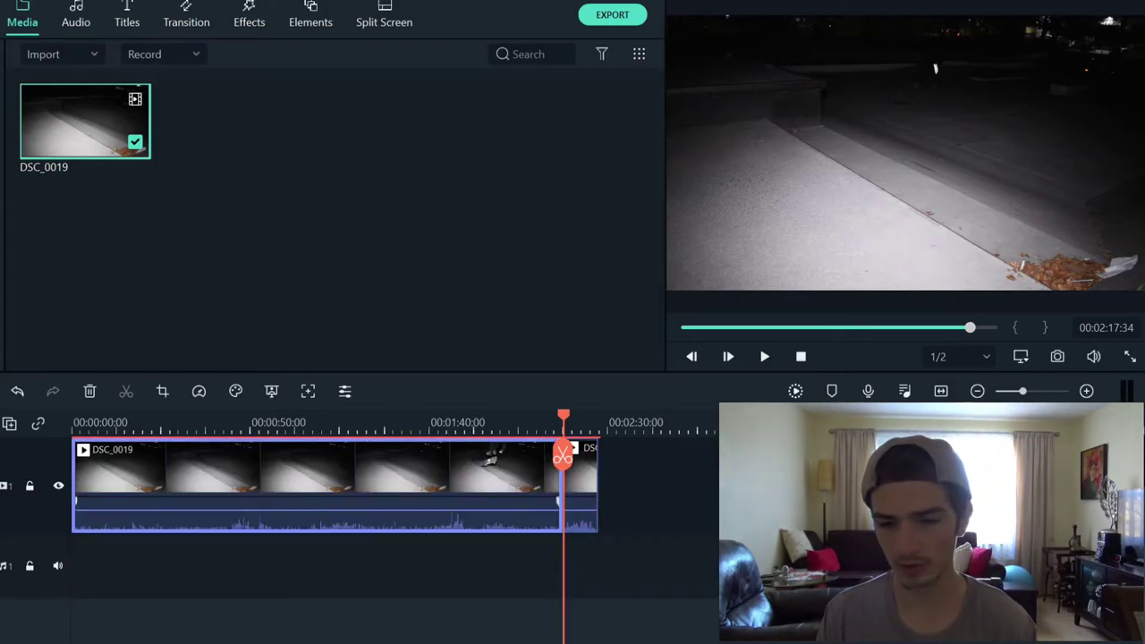
Step: Delete the DSC_0019 footage before the split, cut the remaining clip at 00:00:08:31 and remove everything after the trick
key(Delete)
key(space)
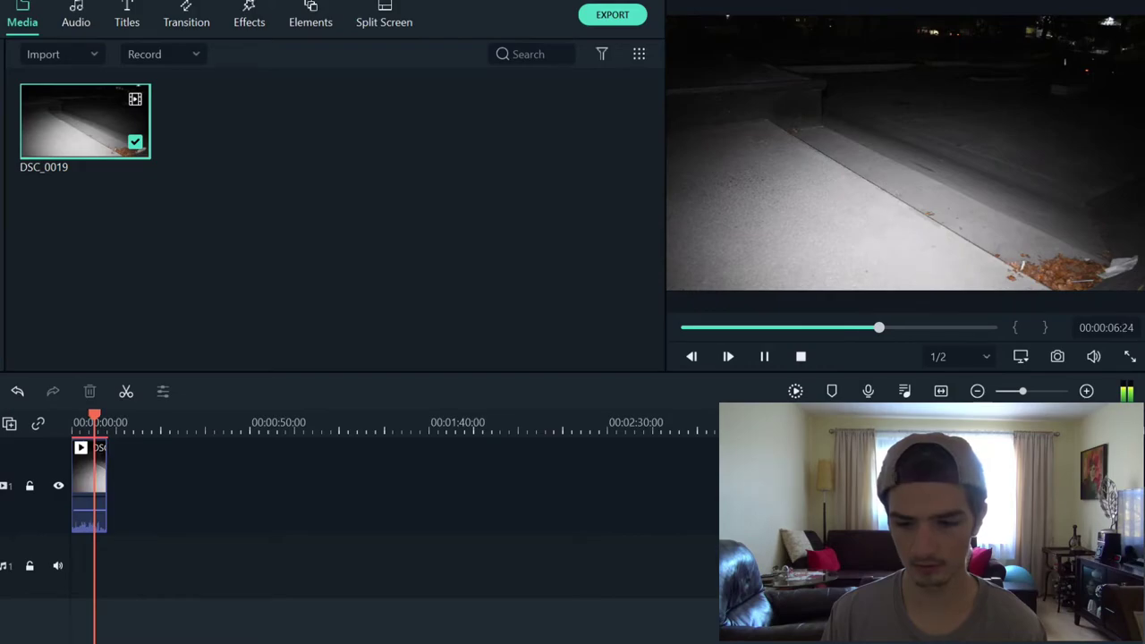
key(space)
click(101, 454)
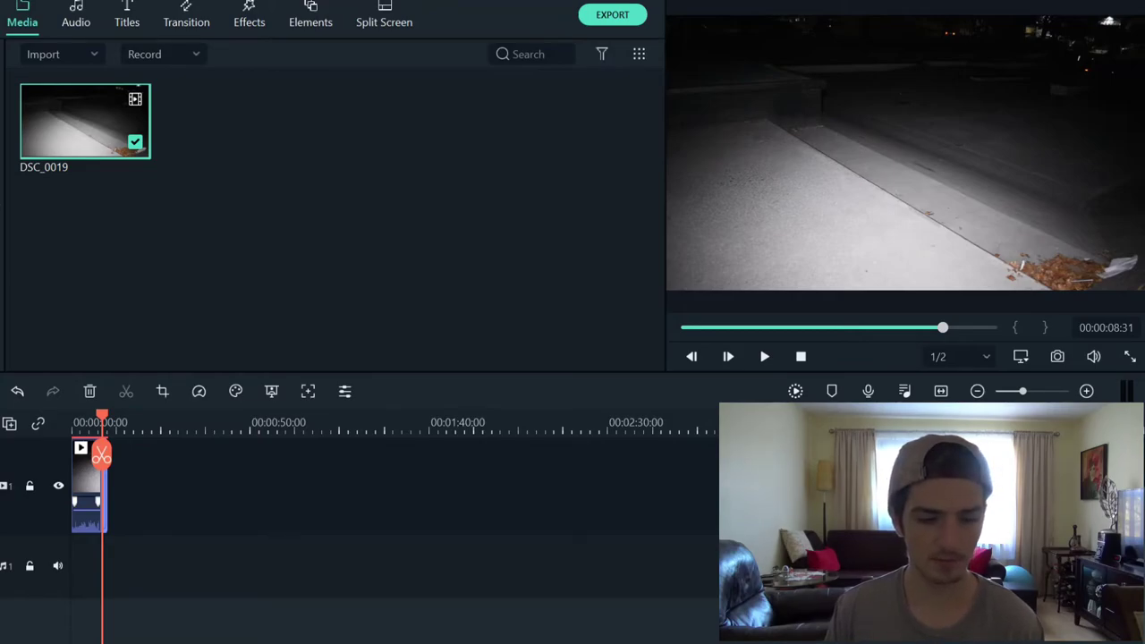
click(101, 456)
drag(1022, 391, 1037, 390)
Step: Export the trimmed clip as an MP4 named 88 Skatepark Tre Flip to the Halloween 2 folder and close the finished export
key(ctrl+e)
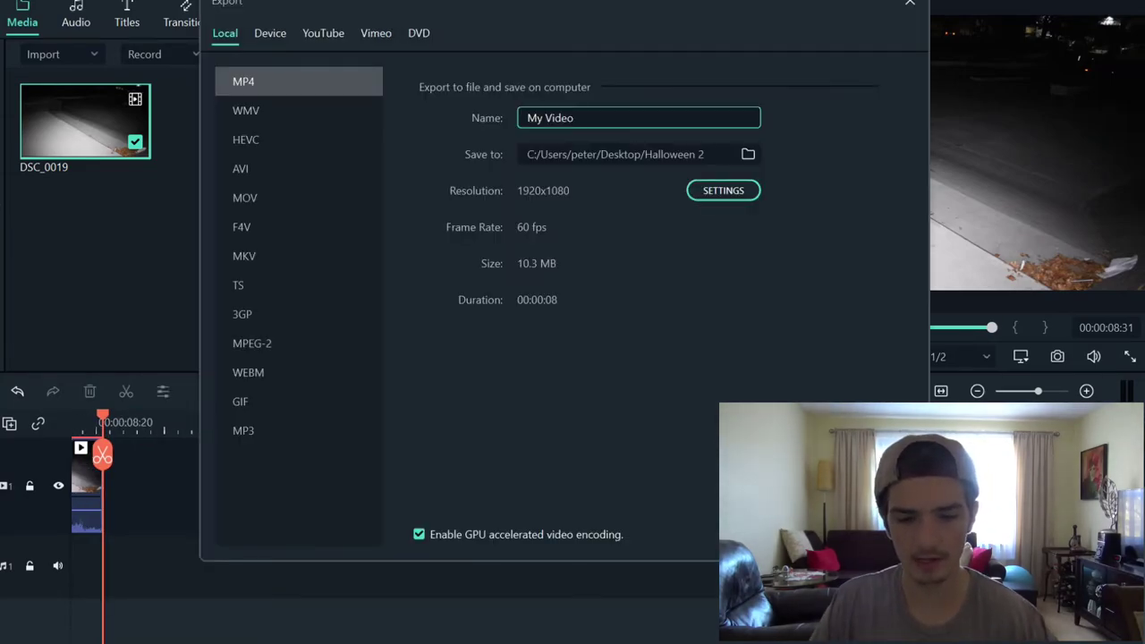
key(ctrl+a)
text(88)
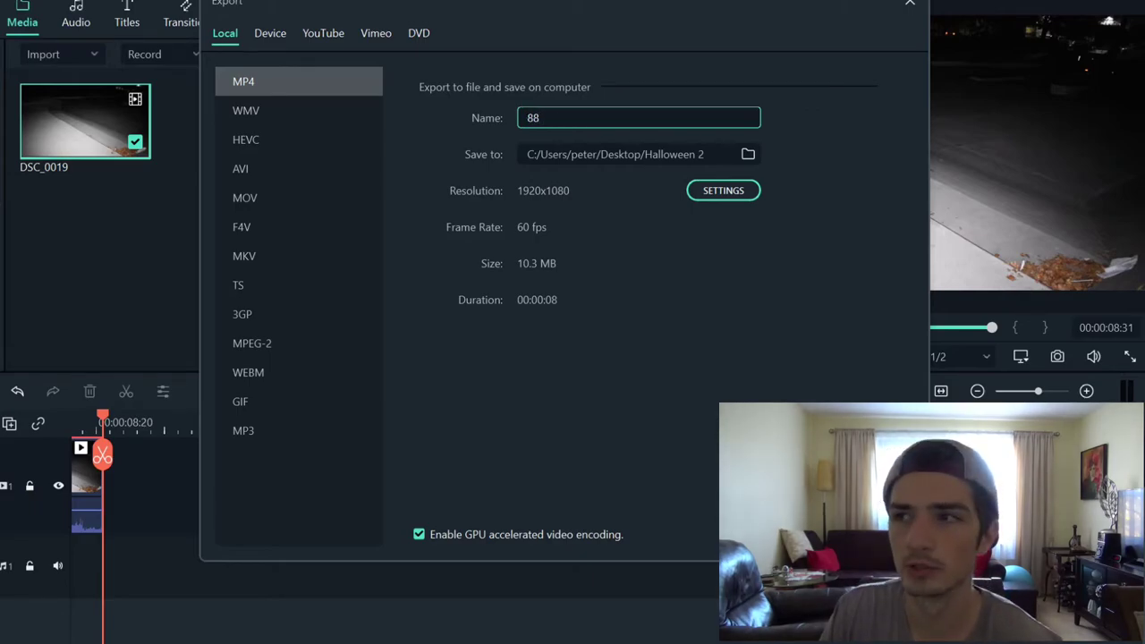
text( SK)
text(A)
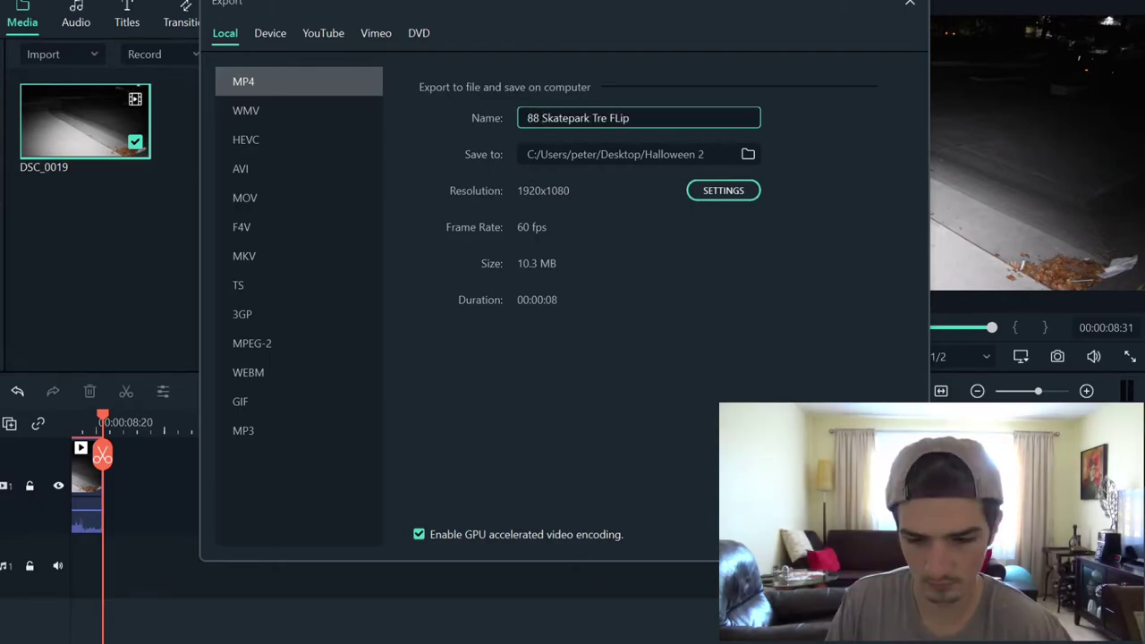
key(BackSpace)
key(BackSpace)
text(l)
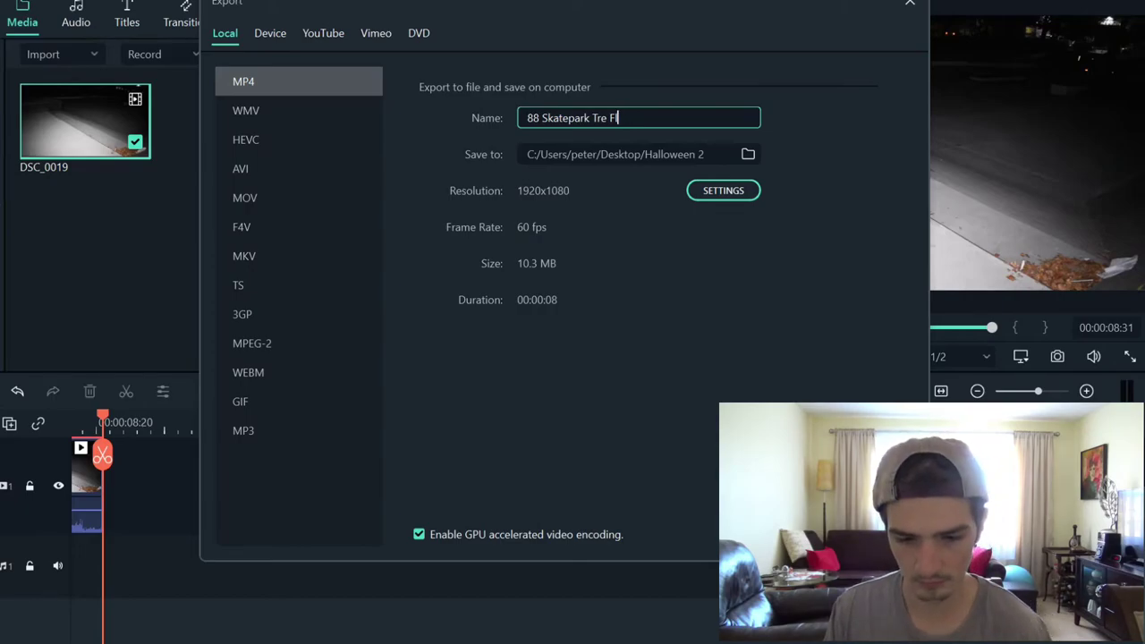
text(ip)
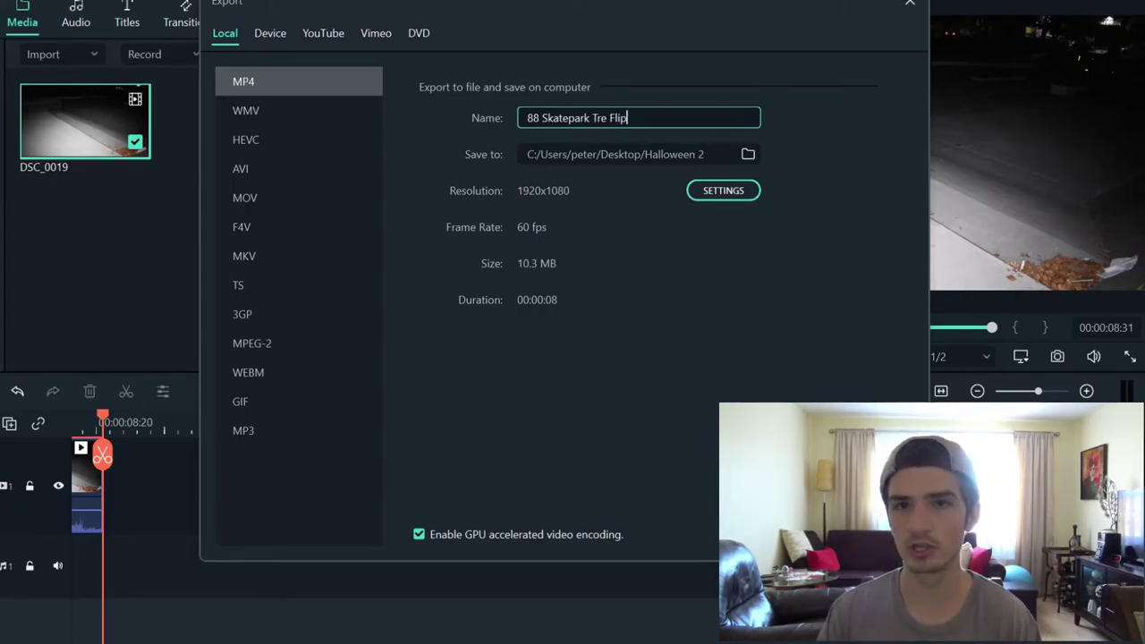
key(Return)
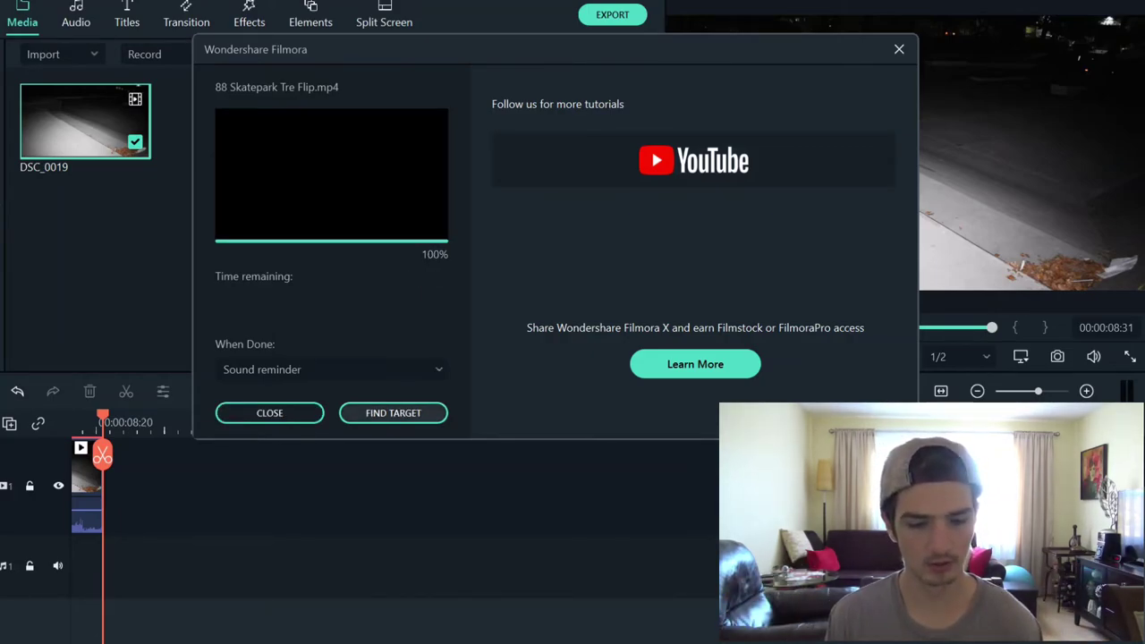
click(269, 412)
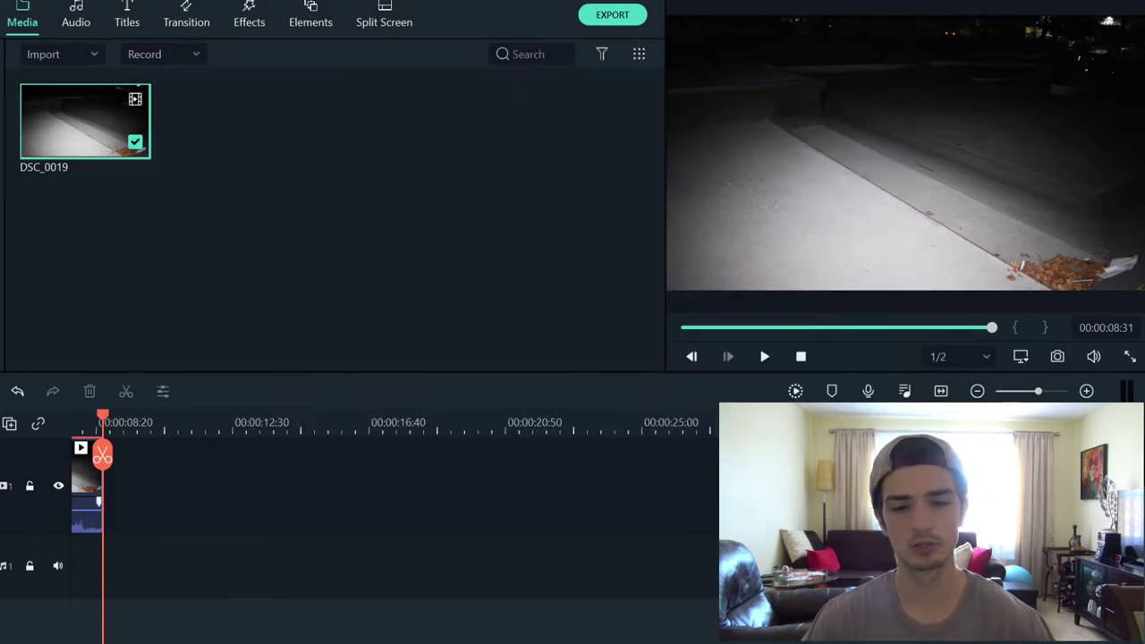
click(97, 502)
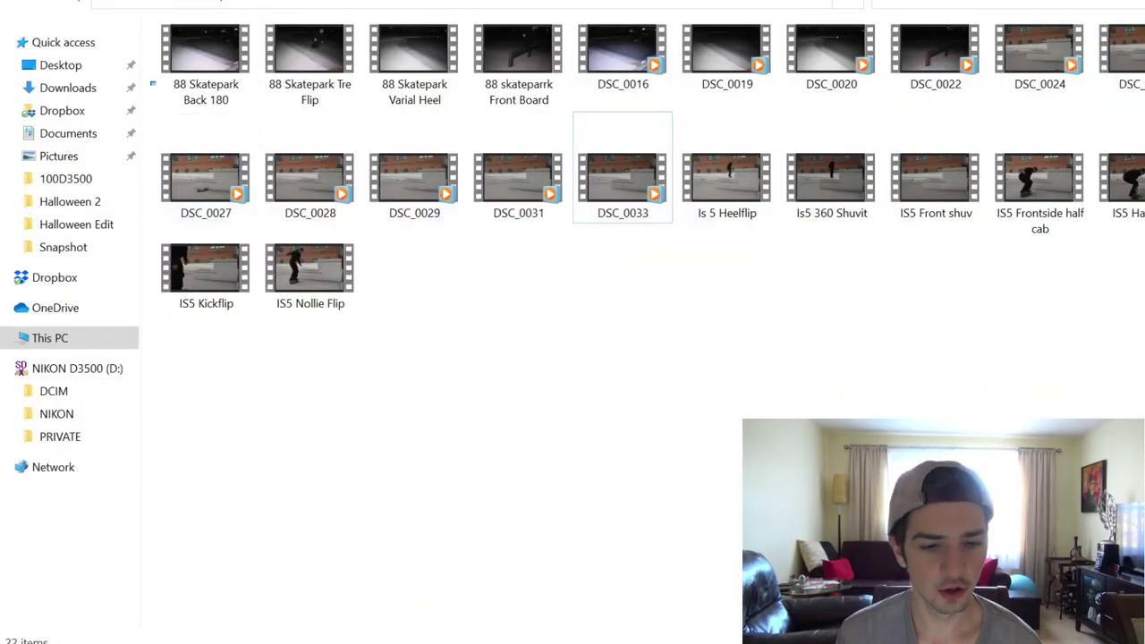
Step: Import the four 88 Skatepark clips and the seven IS5 clips from the Halloween 2 folder into the Filmora media library
drag(155, 82, 503, 235)
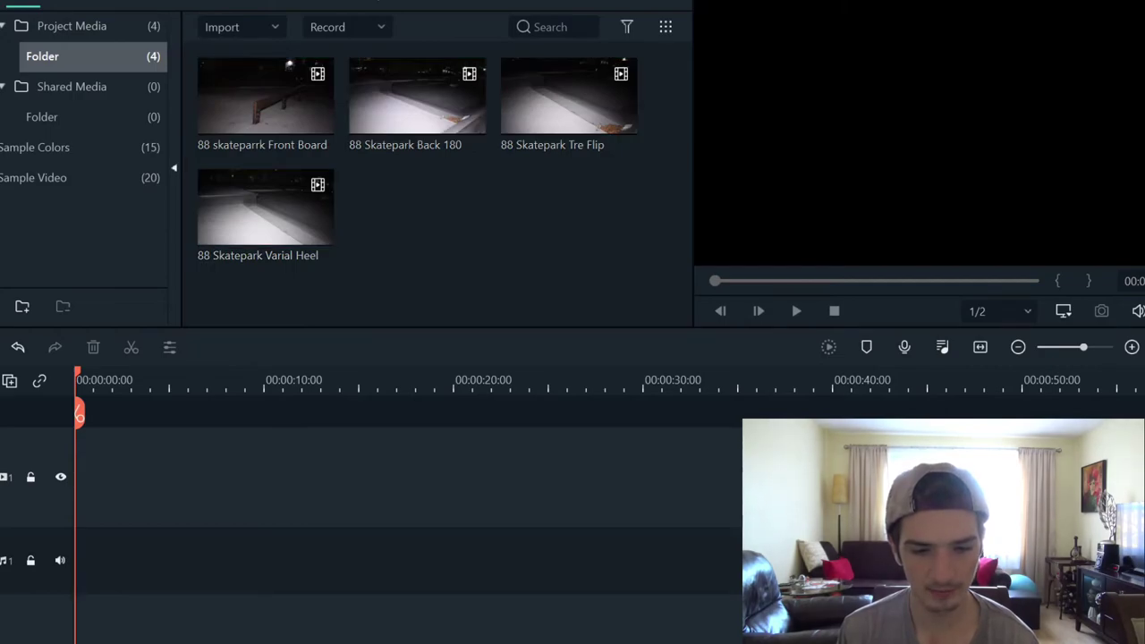
key(alt+Tab)
drag(739, 256, 829, 189)
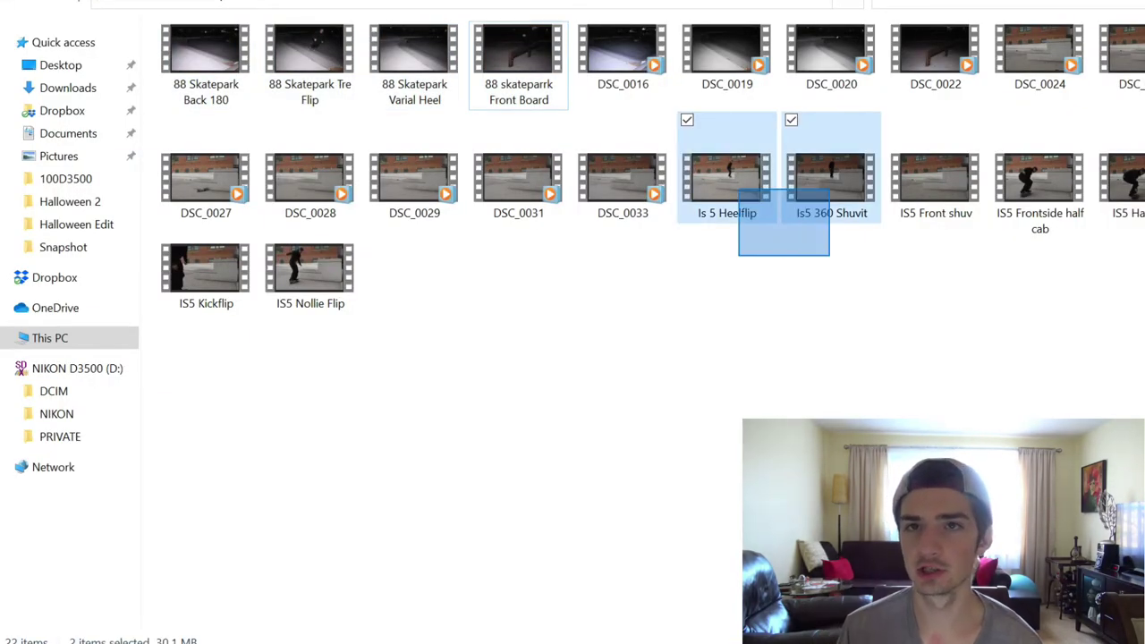
drag(830, 188, 1129, 188)
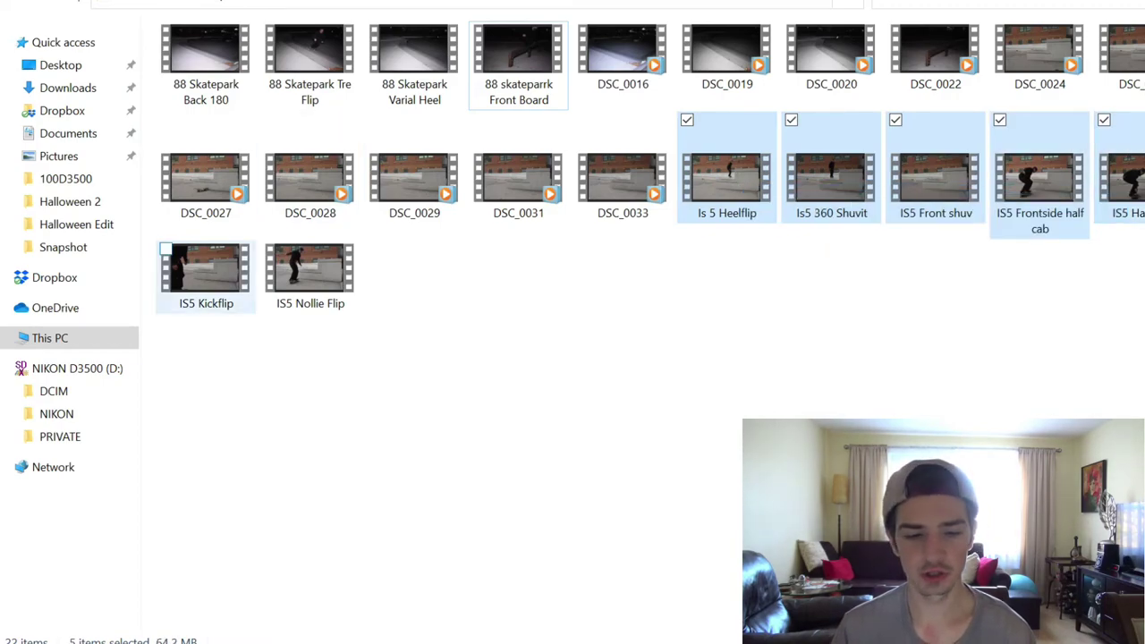
ctrl+click(206, 273)
click(271, 249)
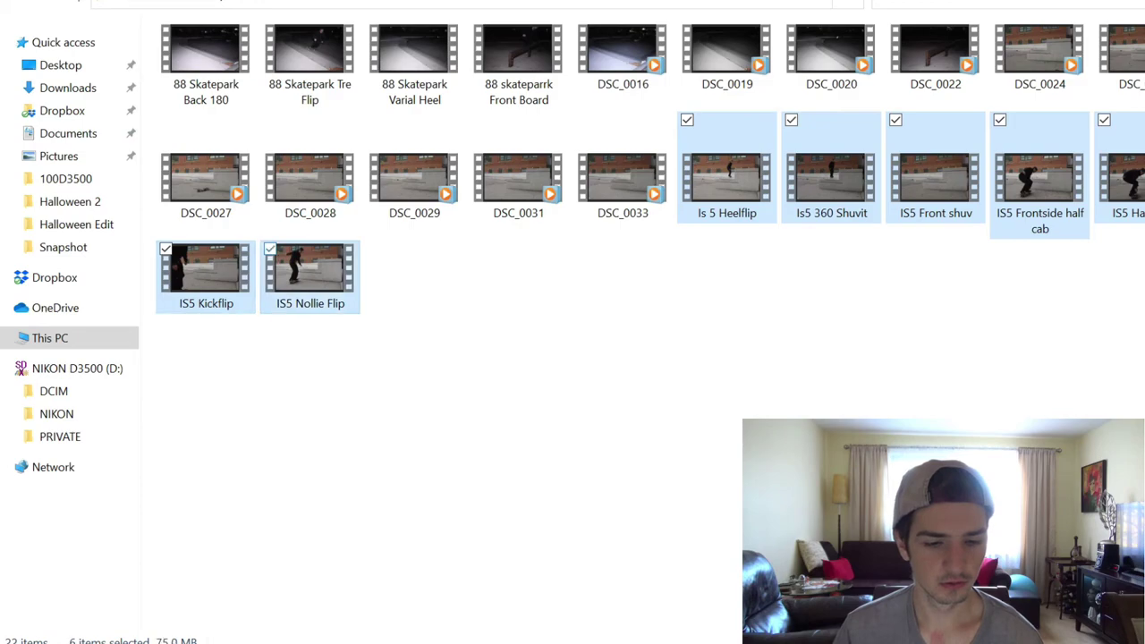
drag(309, 268, 397, 375)
drag(629, 549, 452, 223)
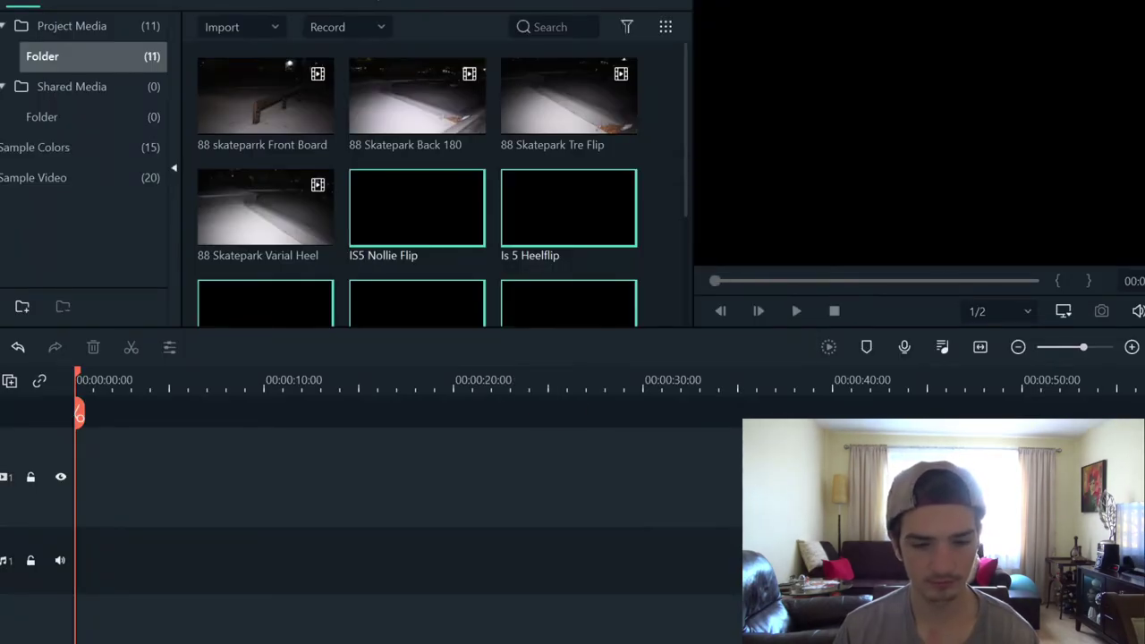
scroll(417, 178, down, 2)
scroll(417, 179, up, 2)
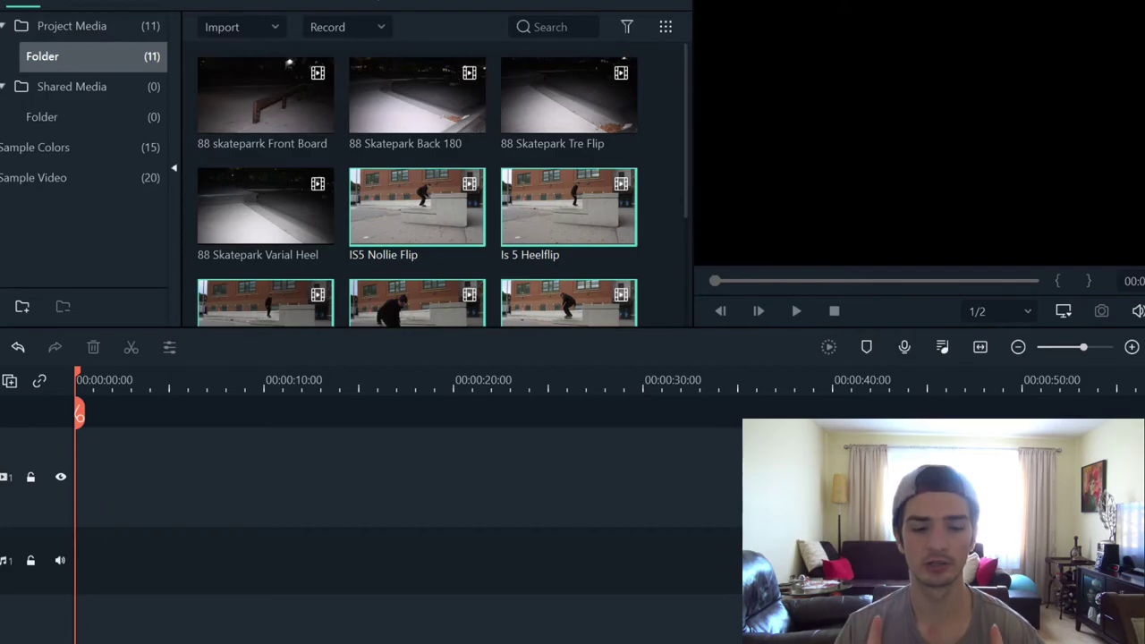
click(658, 231)
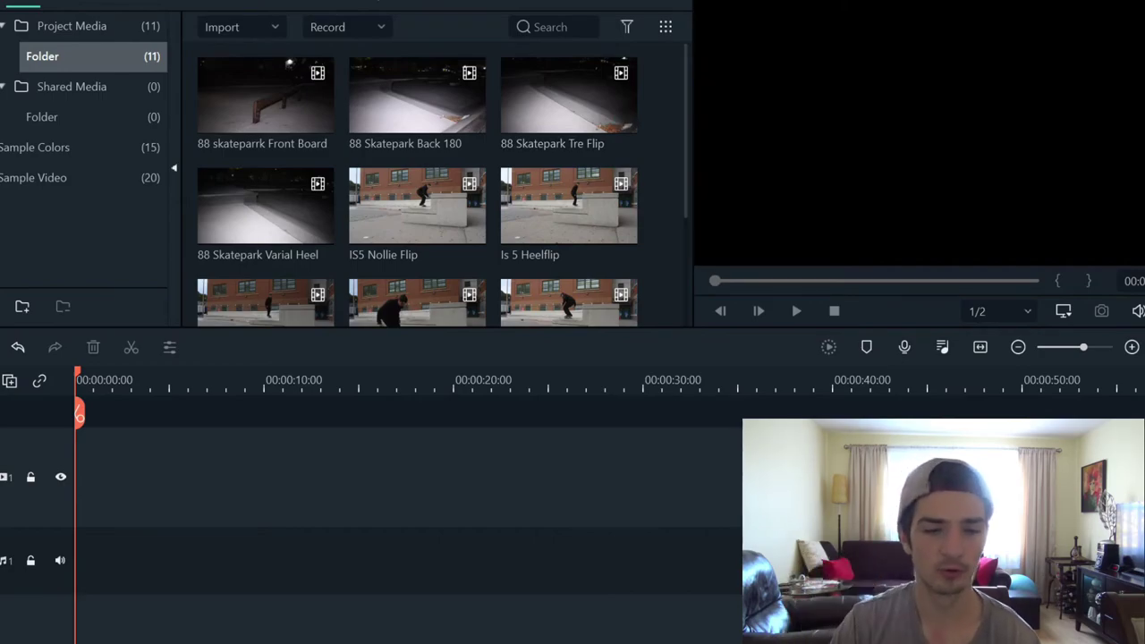
Step: Start saving the project, choosing the Halloween 2 folder as its location and Project Files (*.wfp) as its type
click(170, 3)
click(201, 144)
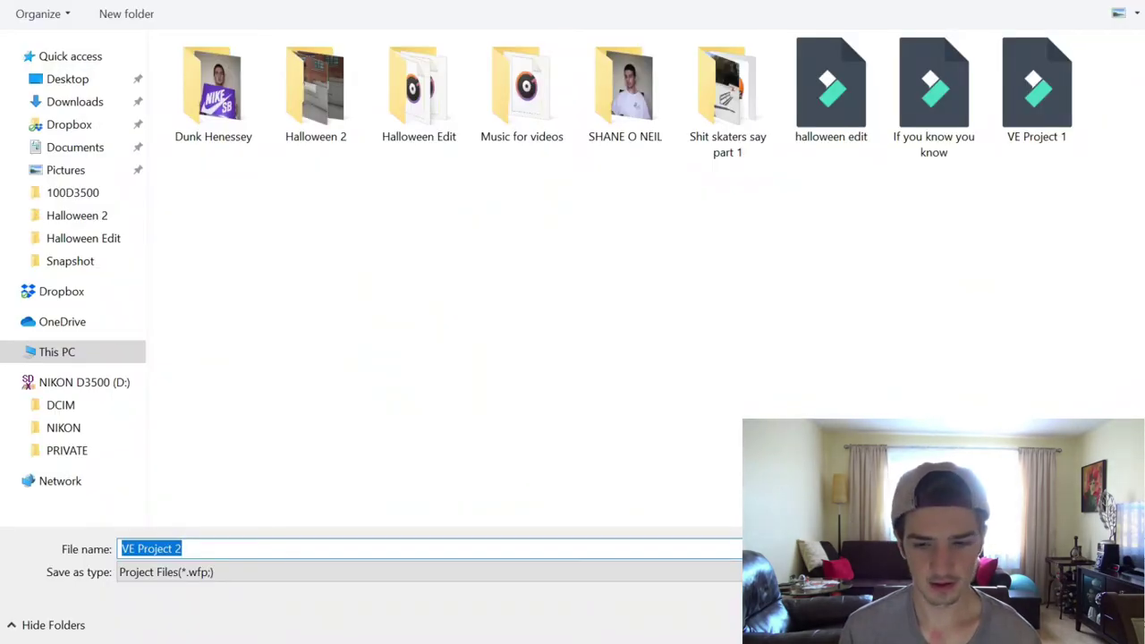
double_click(315, 94)
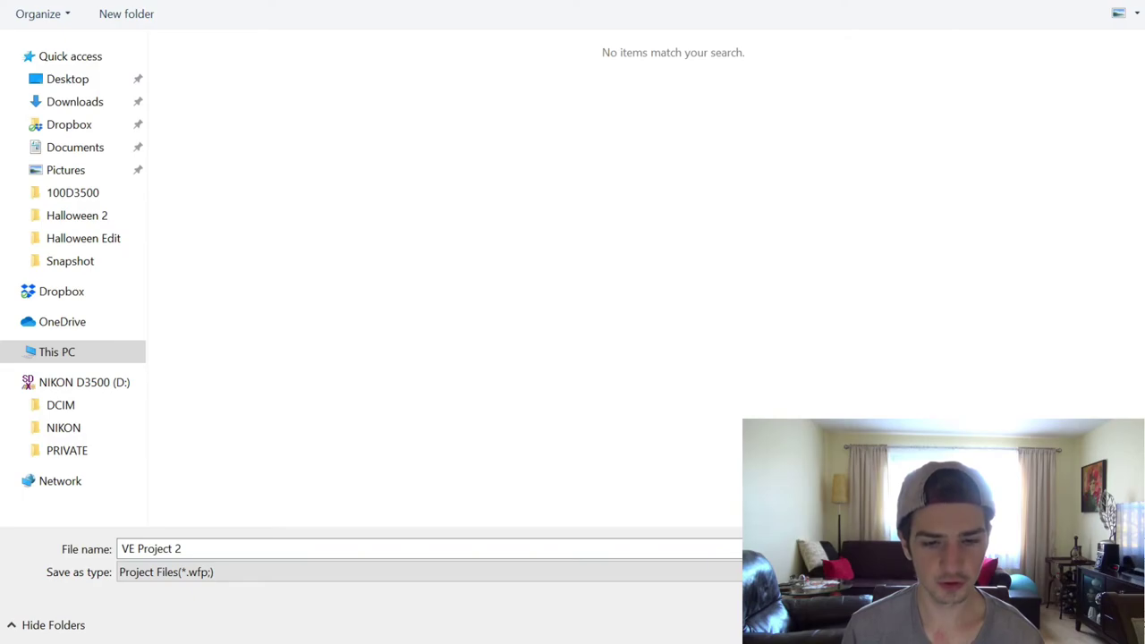
click(430, 572)
click(429, 590)
Step: Name the project file Halloween edit 2020 and save it
click(429, 548)
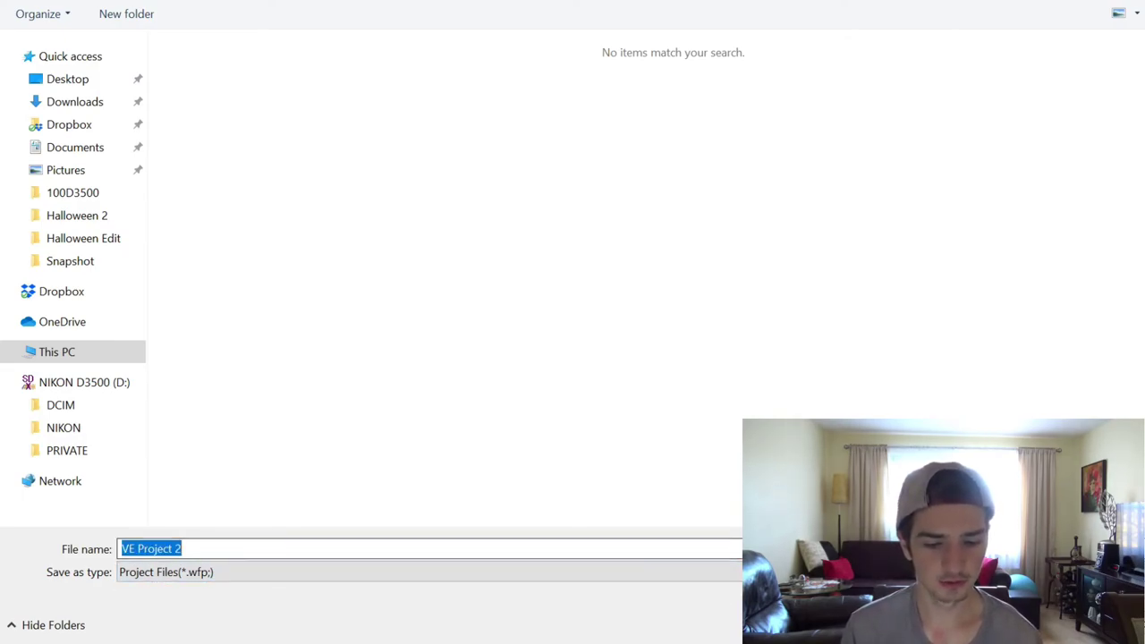
text(Hall)
key(BackSpace)
key(BackSpace)
key(BackSpace)
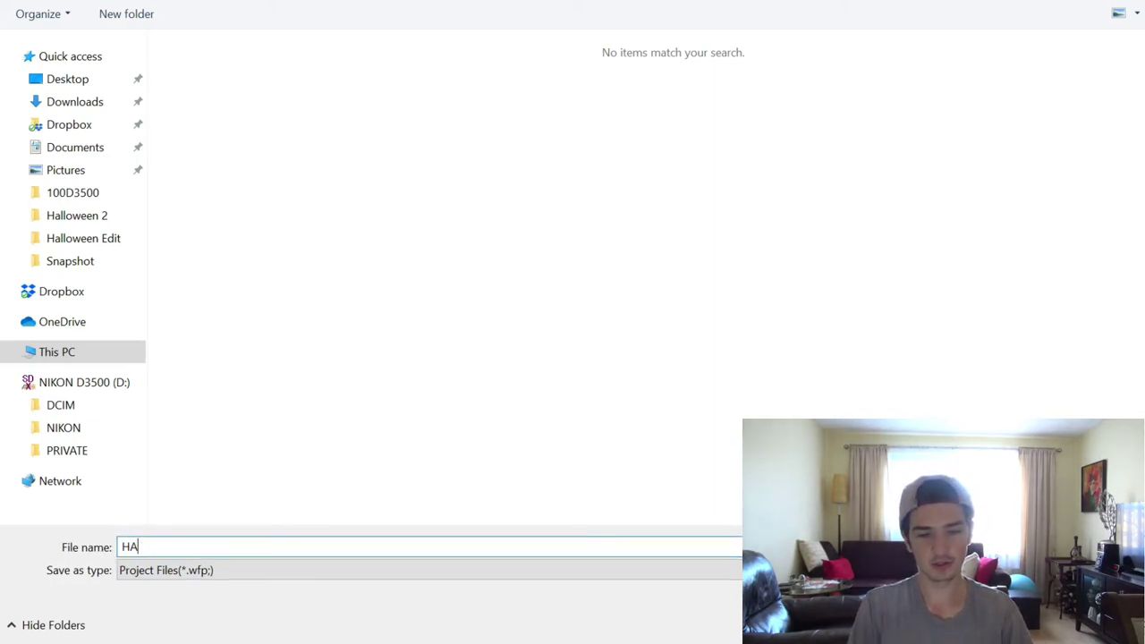
text(alloween)
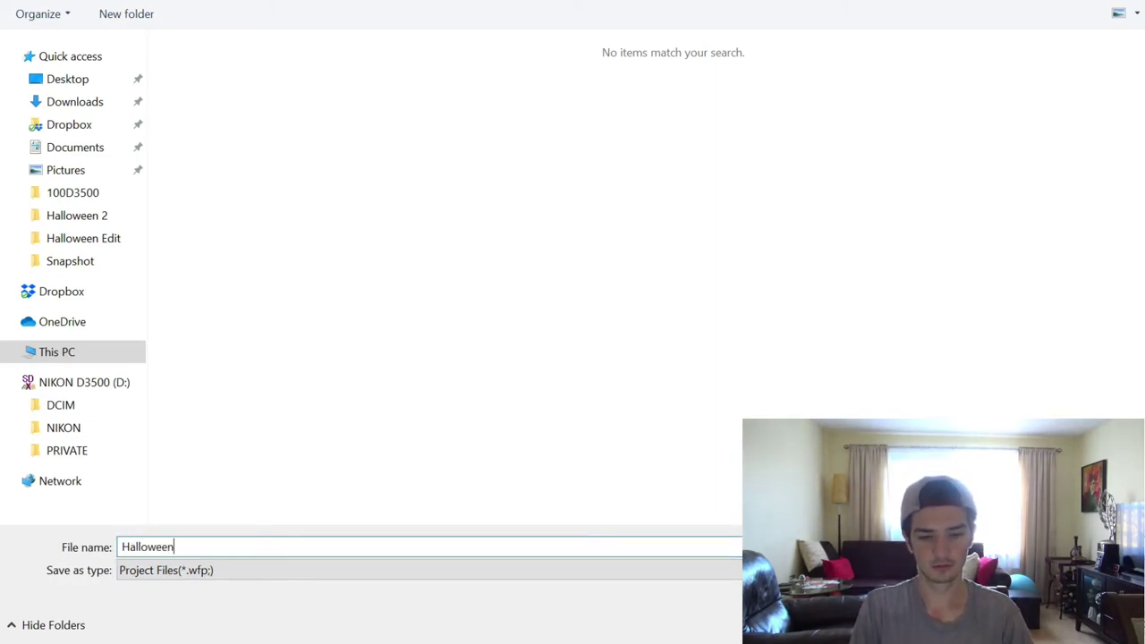
text( edit 2020)
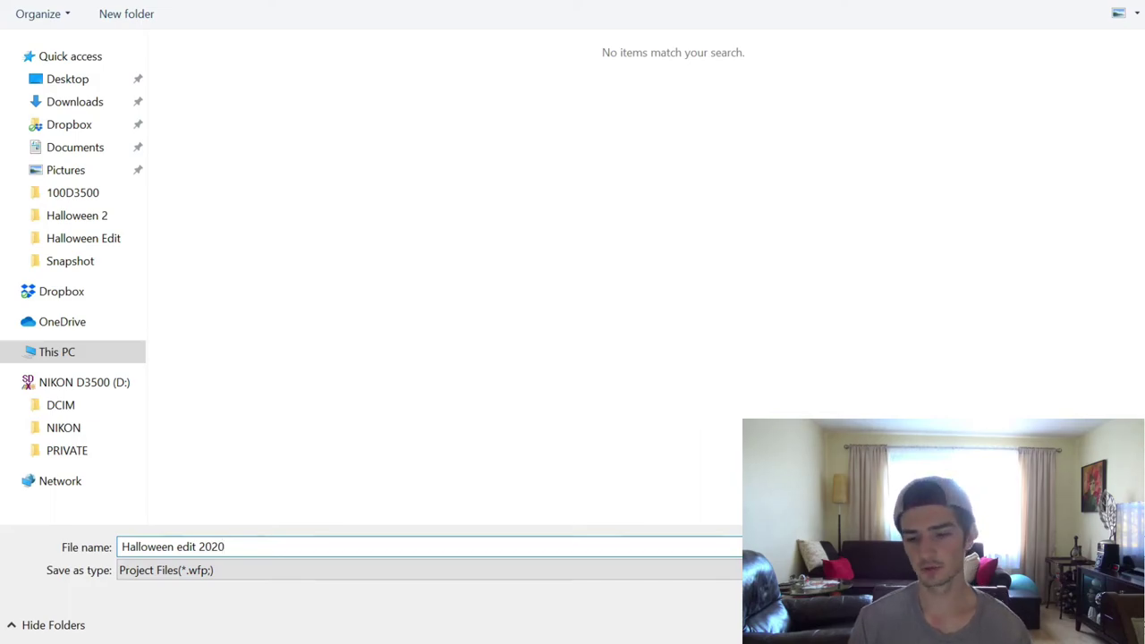
key(Return)
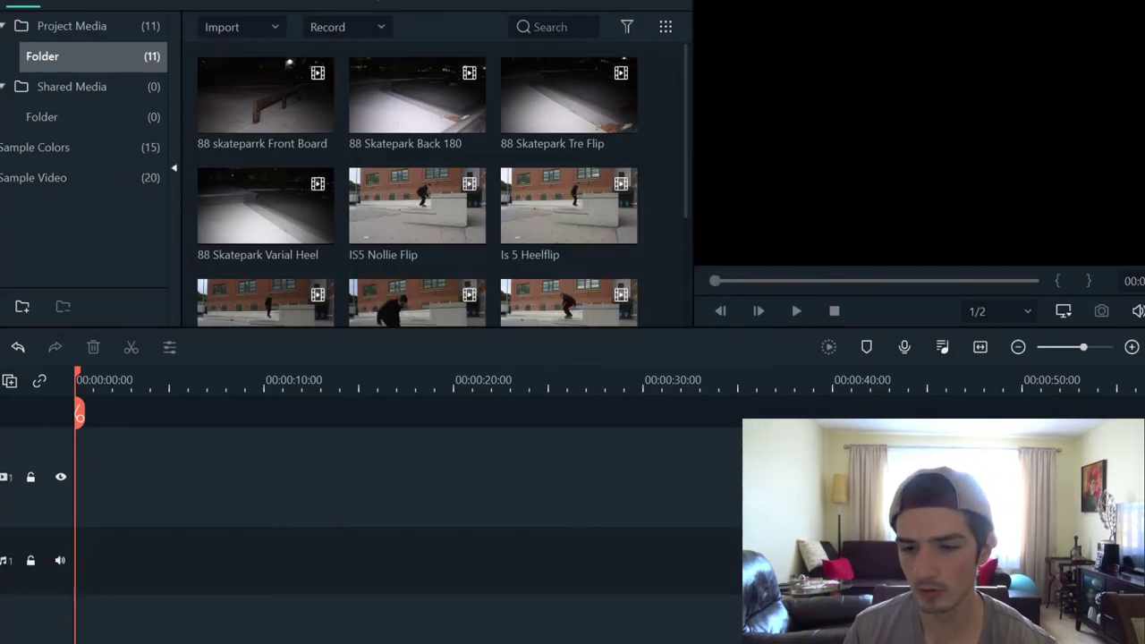
Step: Switch to File Explorer and select the Halloween edit 2020 project file in the Halloween 2 folder
key(alt+Tab)
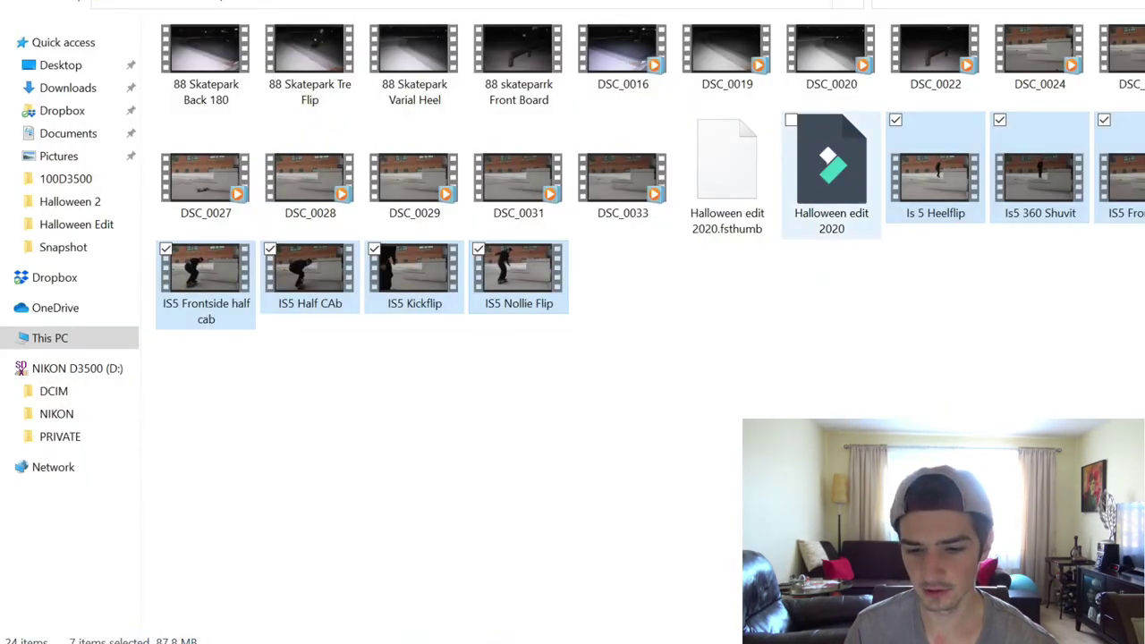
click(831, 175)
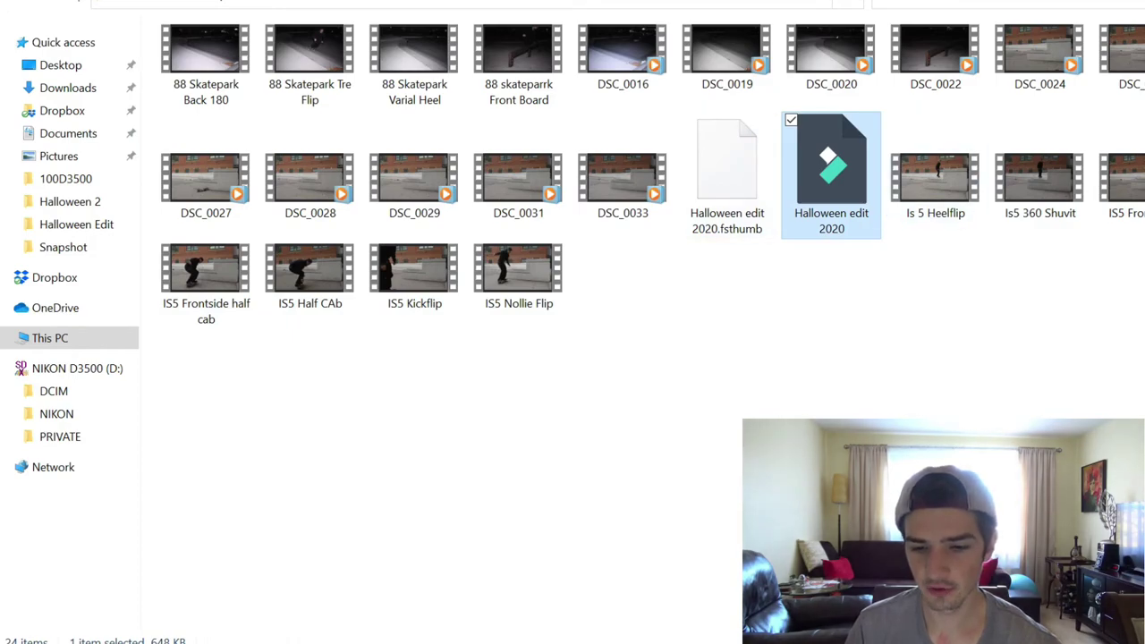